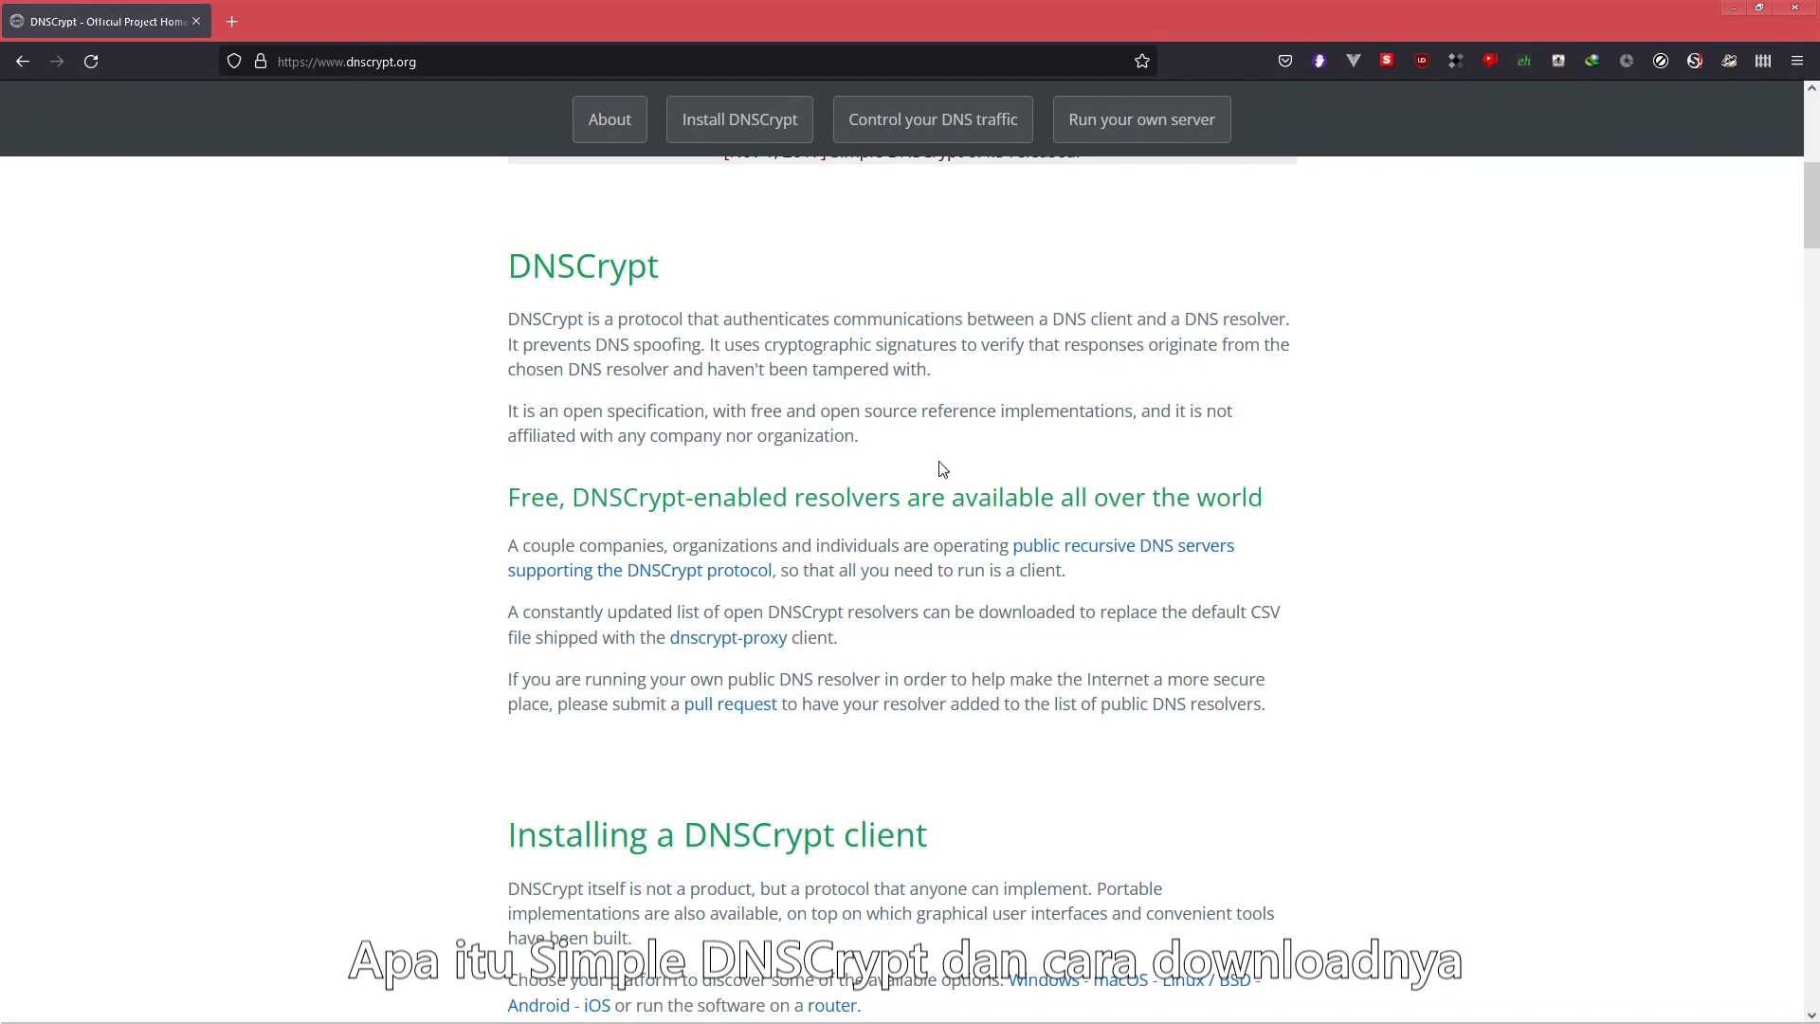
# Open the Simple DNSCrypt site from the DNSCrypt for Windows section of the project page, and go to its .msi installer downloads.
pyautogui.scroll(-5, 943, 469)
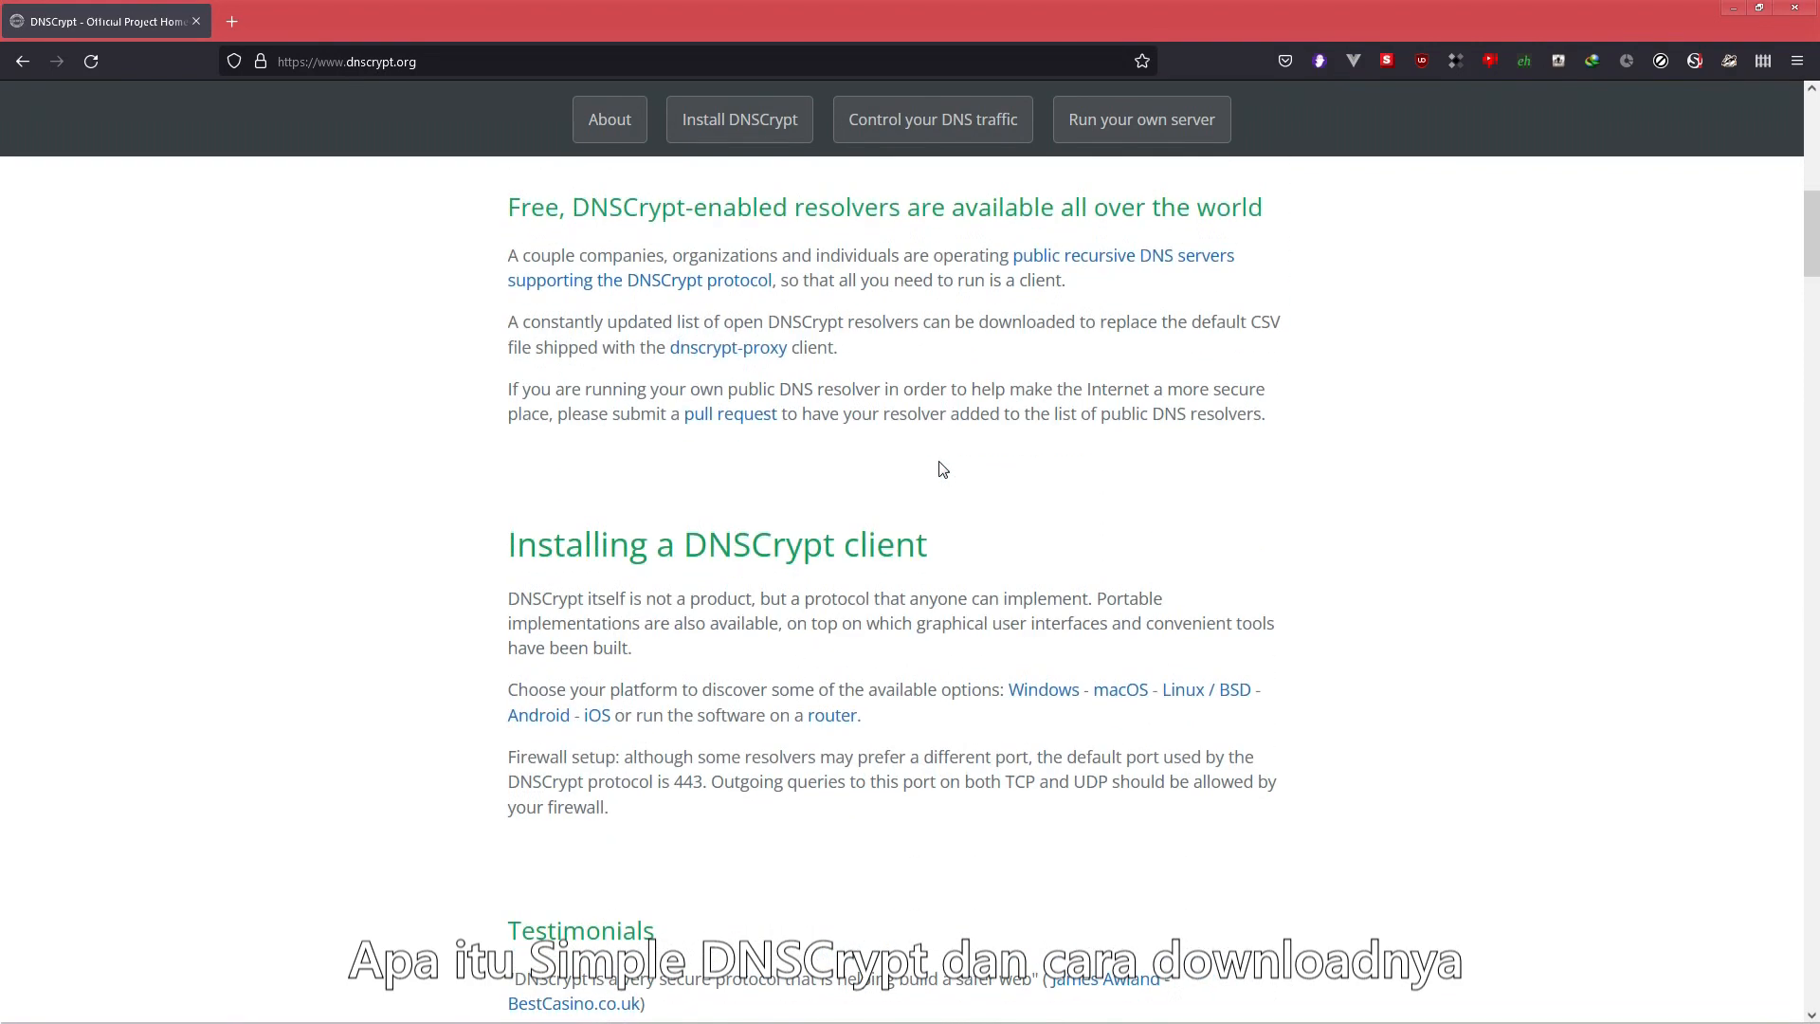
pyautogui.scroll(-2, 942, 469)
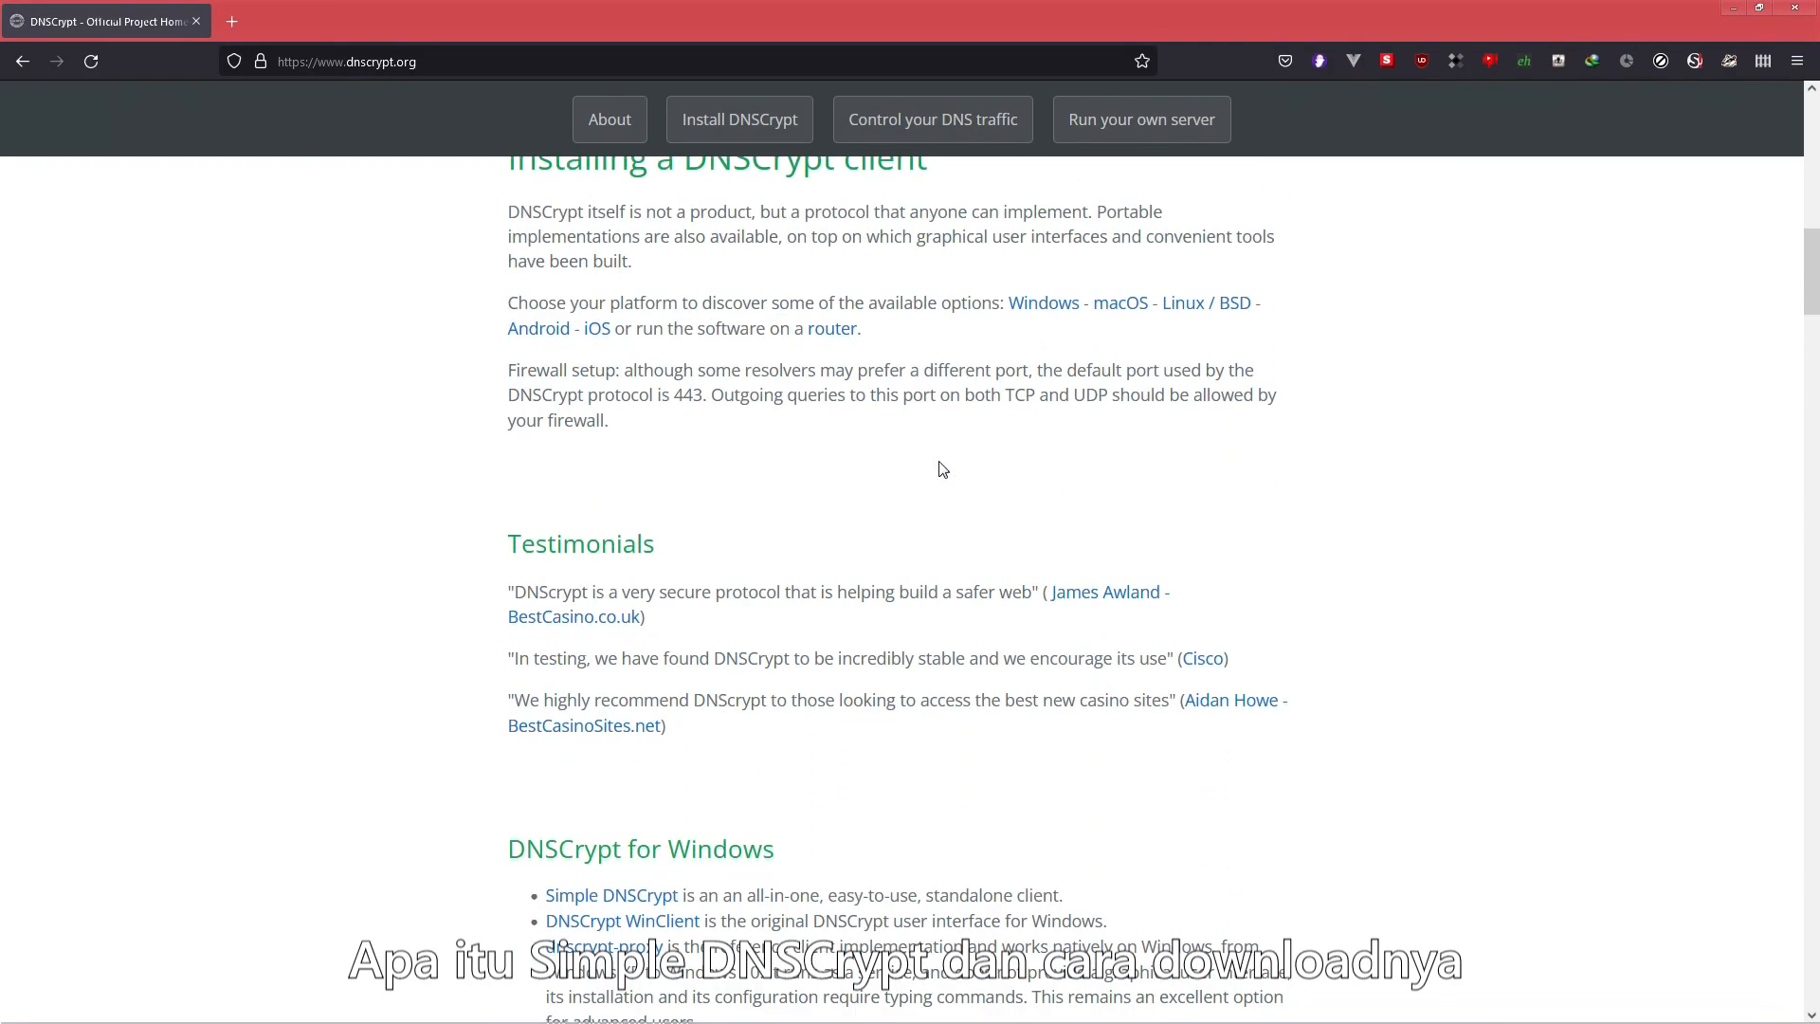
pyautogui.scroll(-5, 943, 469)
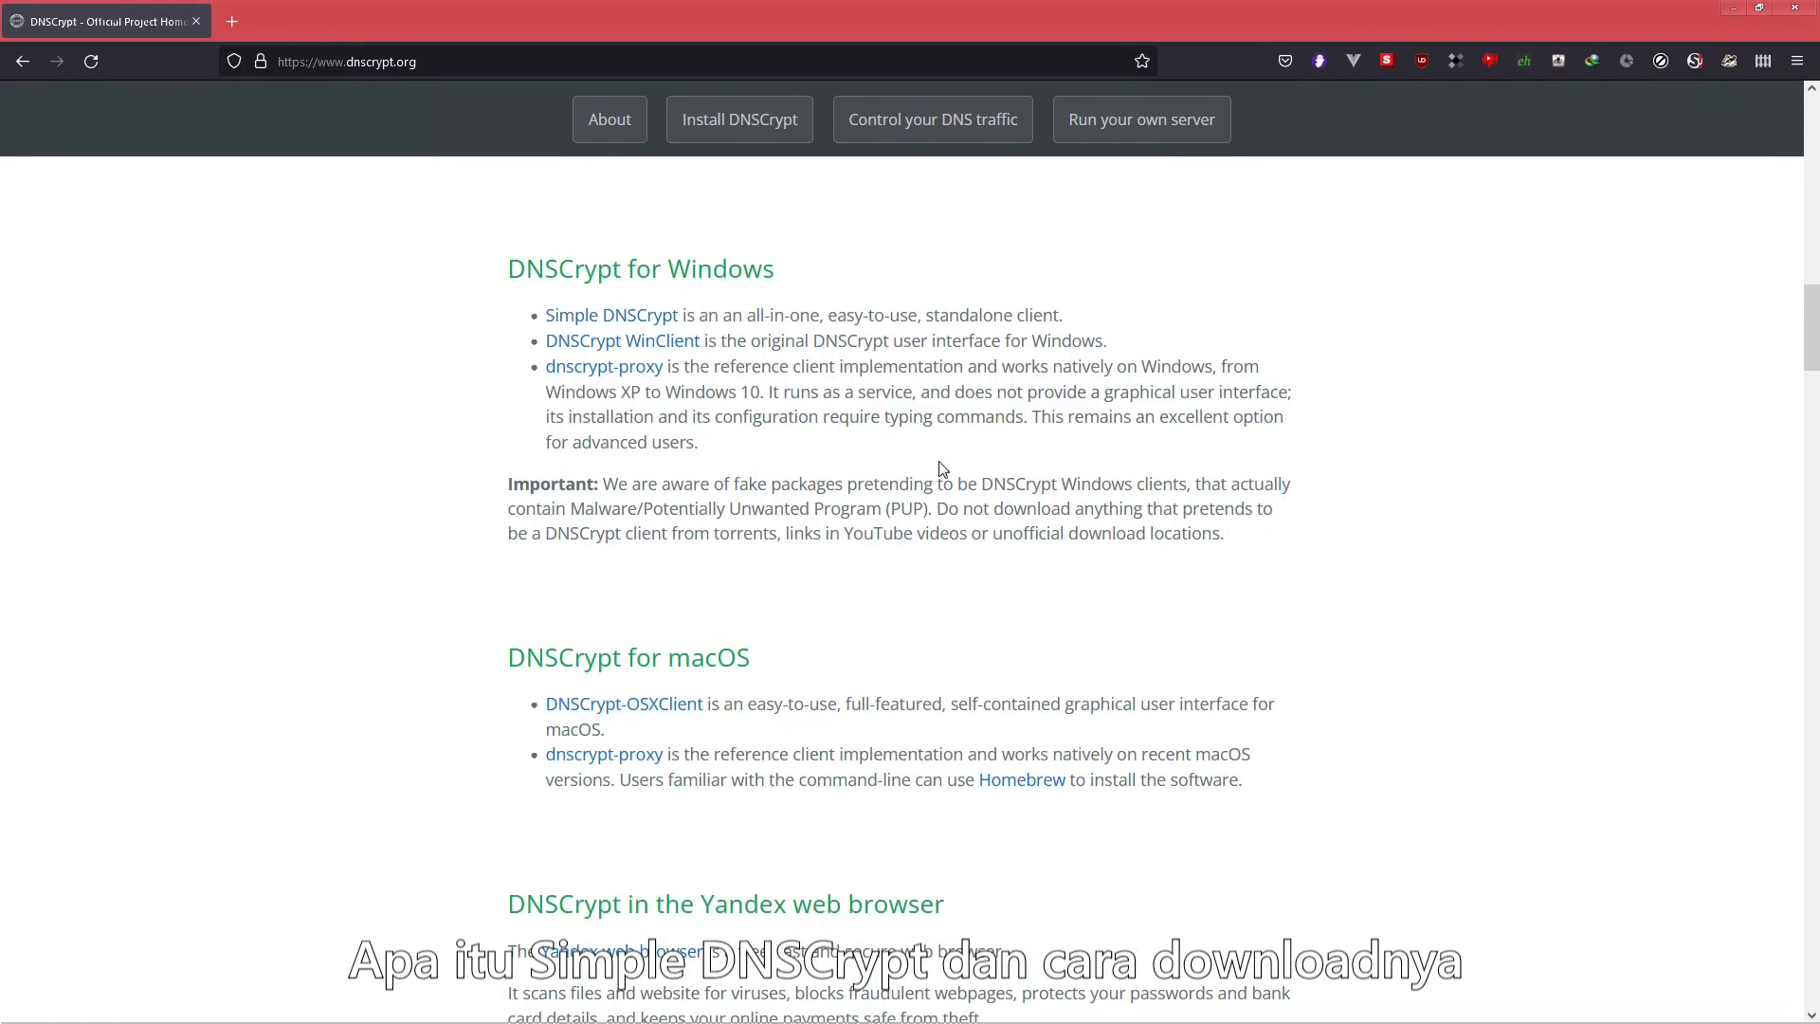
pyautogui.click(663, 322)
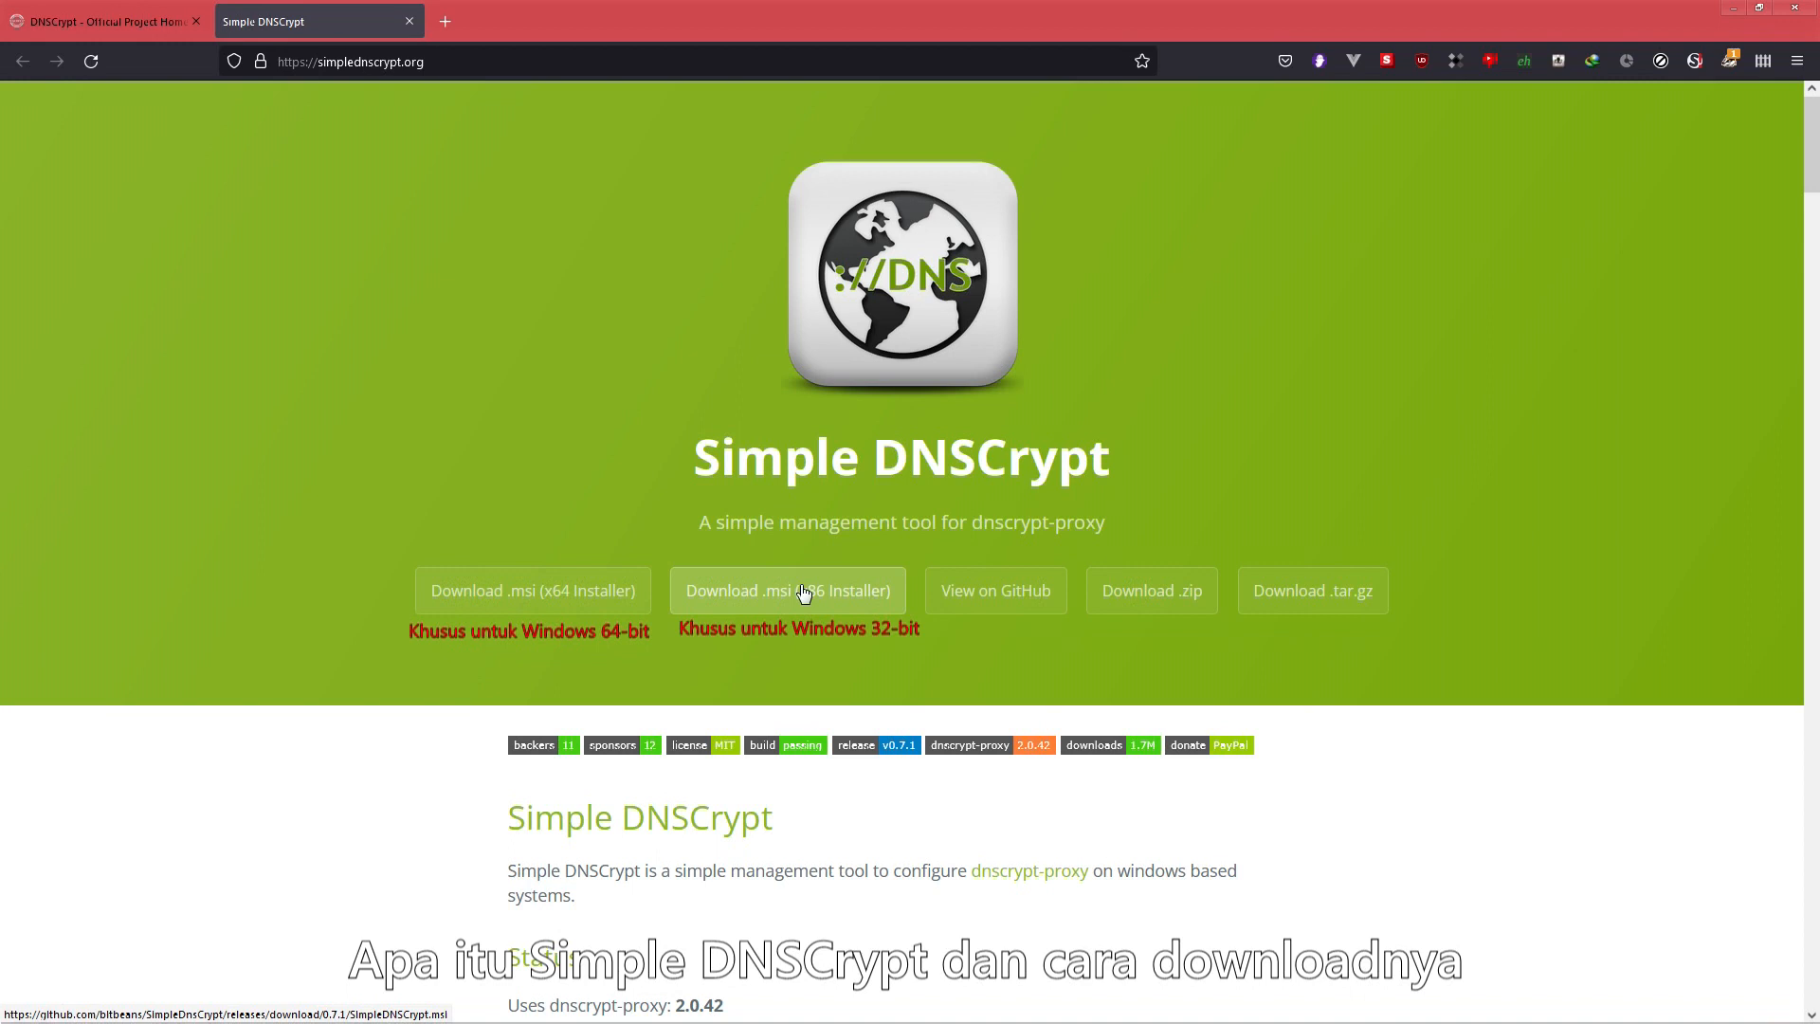
pyautogui.click(849, 582)
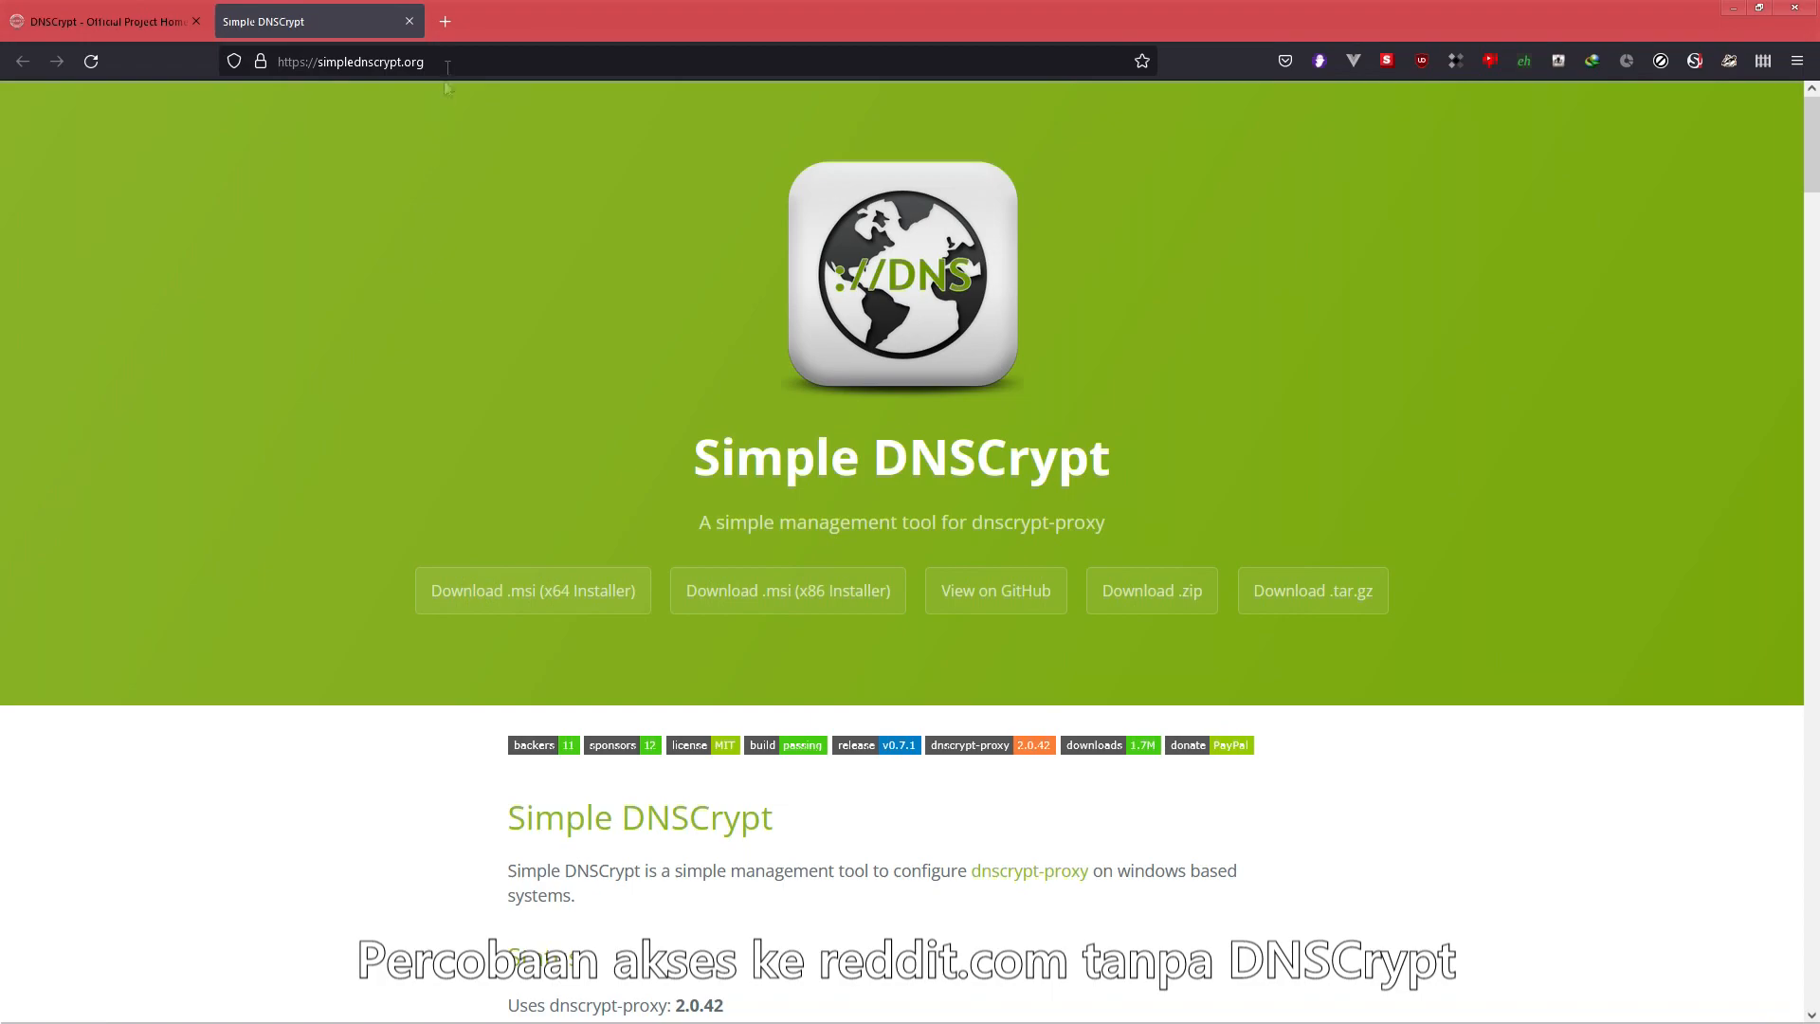
# Open reddit.com in a new tab without DNSCrypt, and show the advanced details of the connection error.
pyautogui.click(450, 25)
pyautogui.write('reddit.co')
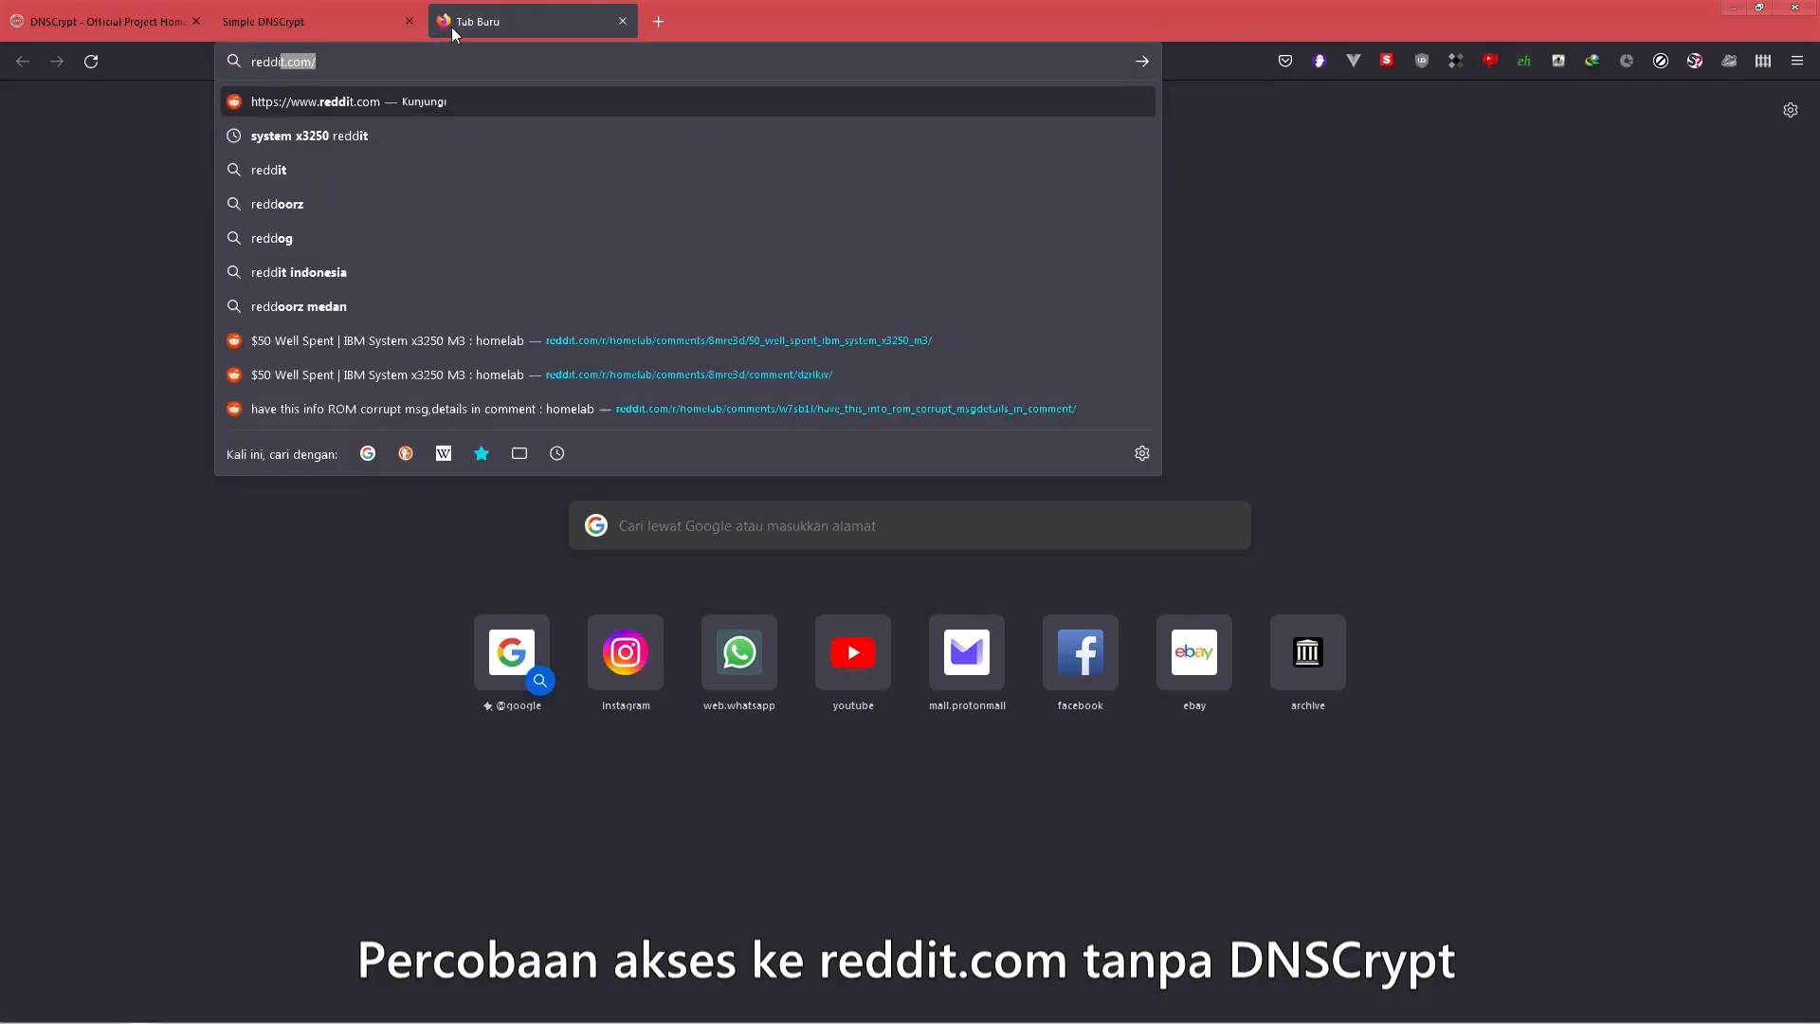
pyautogui.write('m')
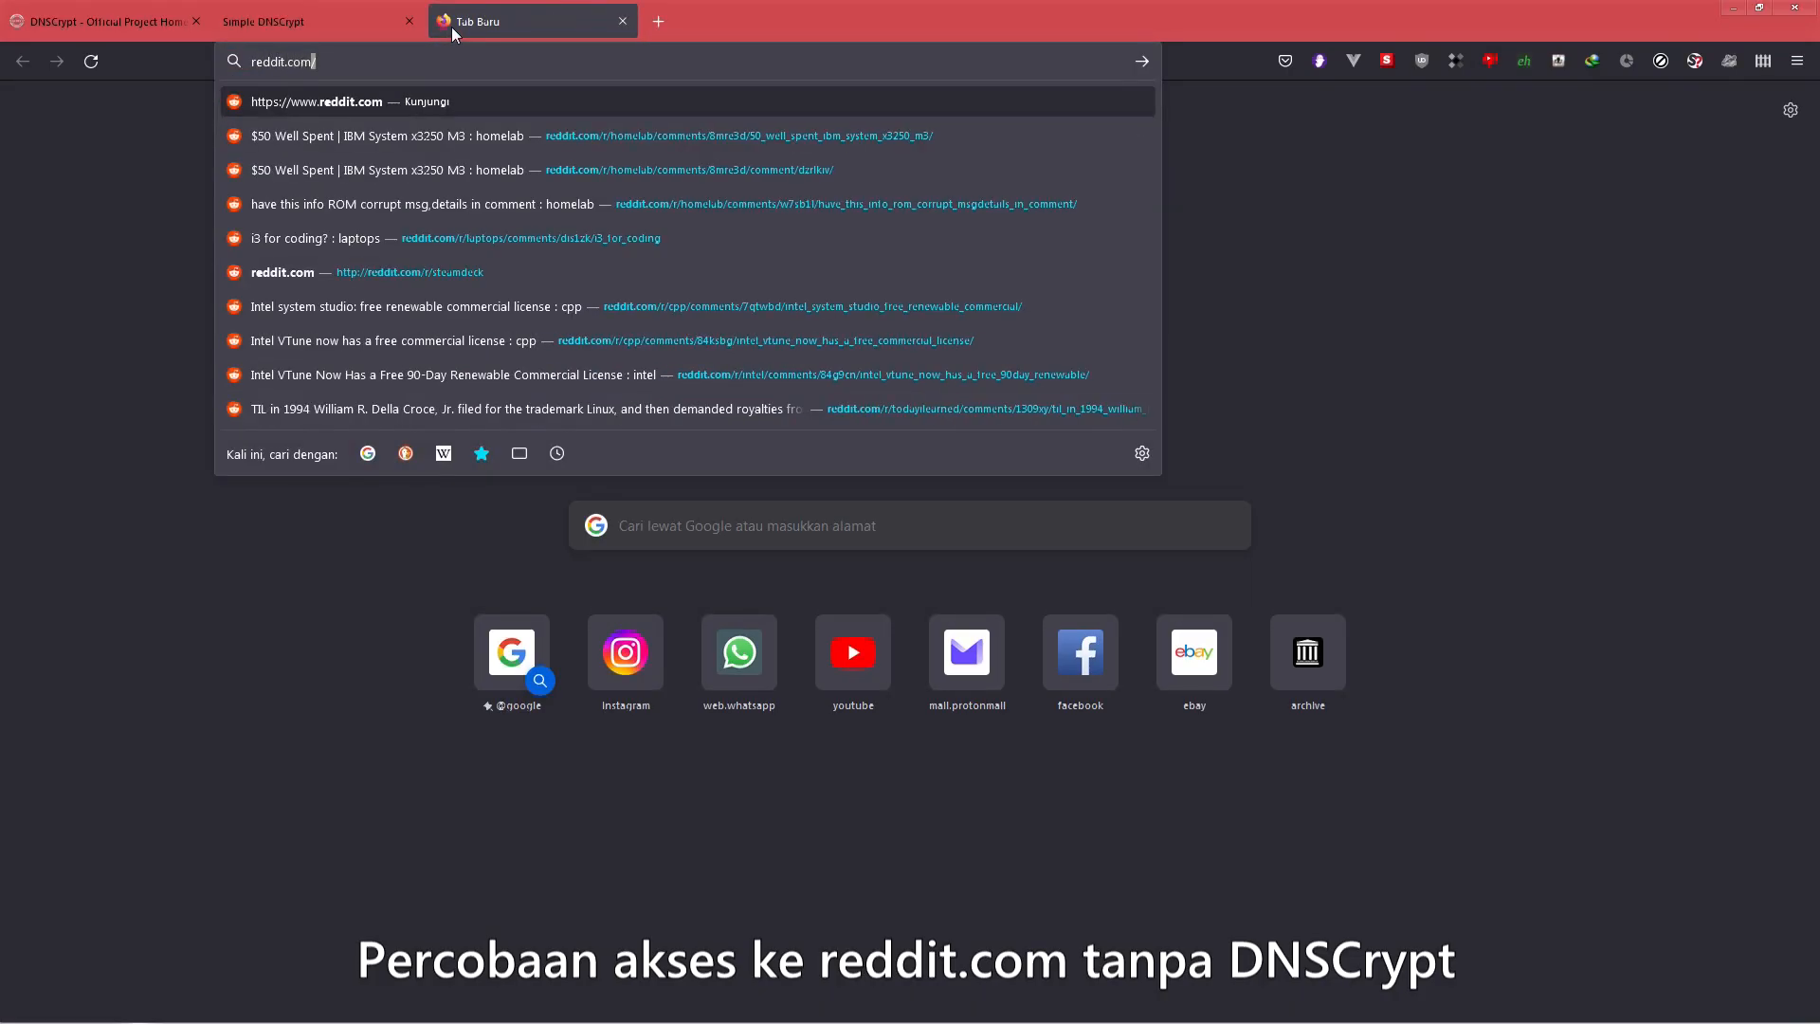
pyautogui.press('Return')
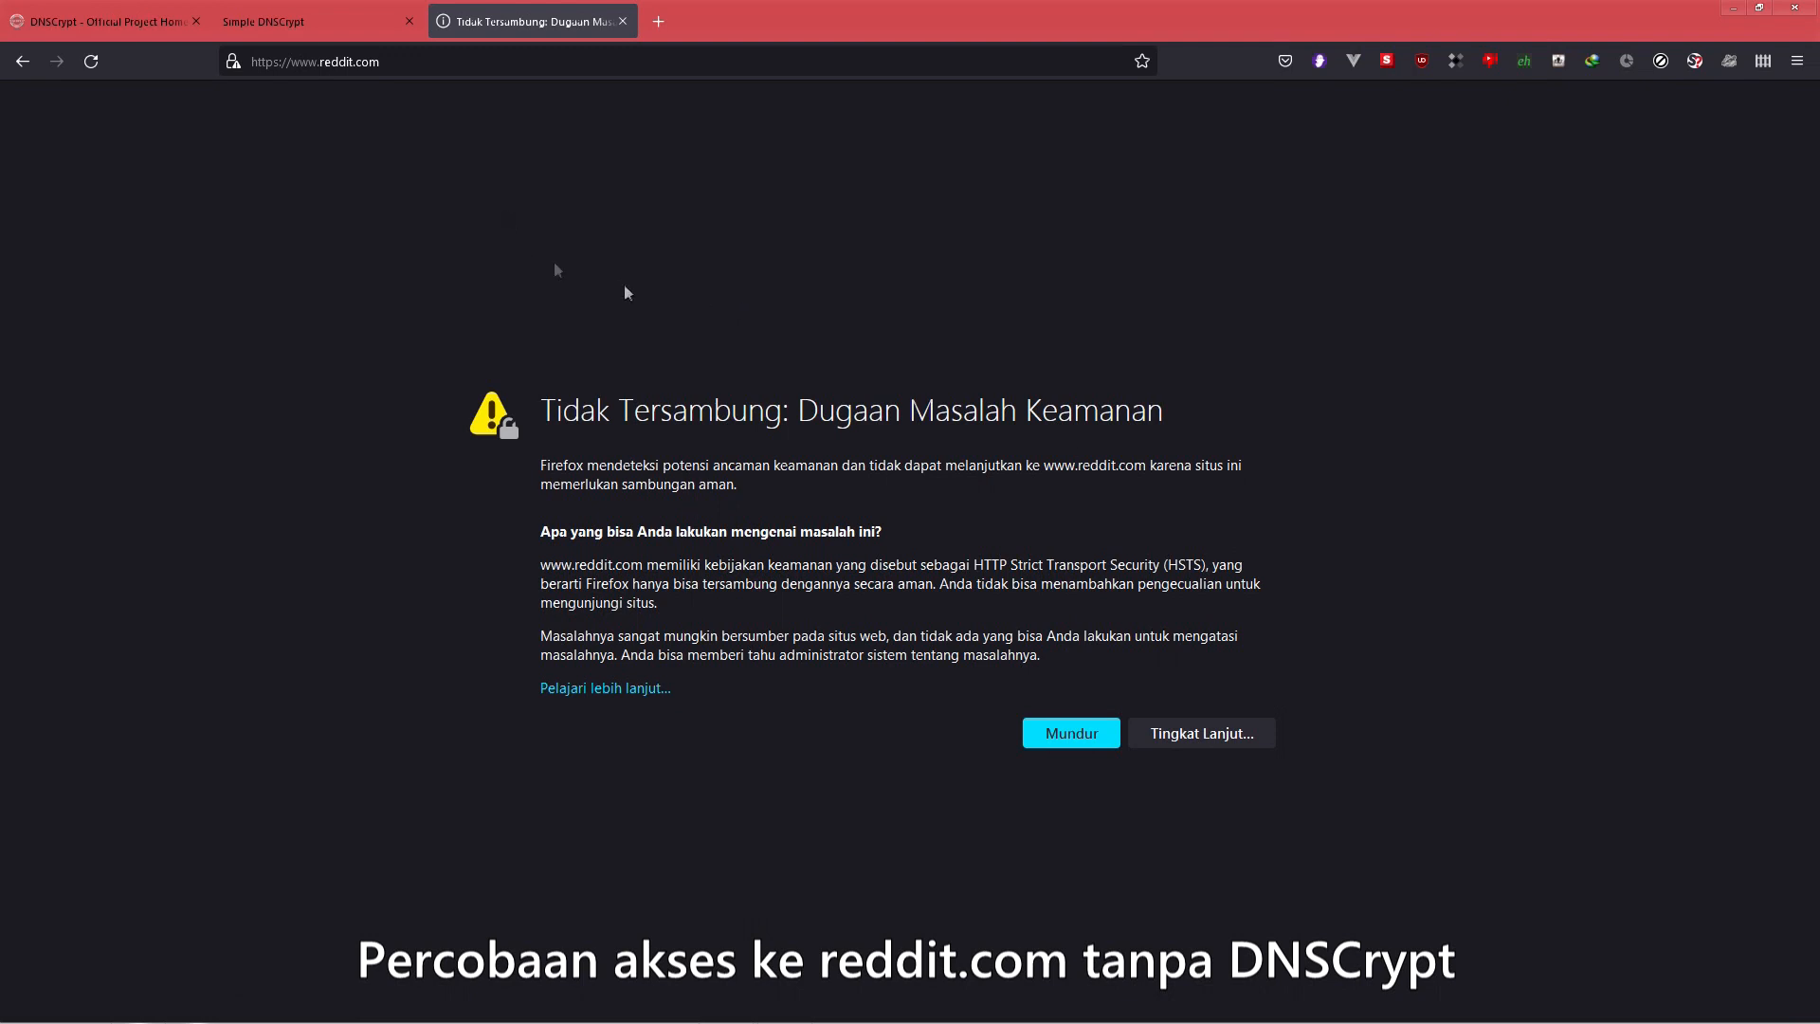
pyautogui.click(1200, 739)
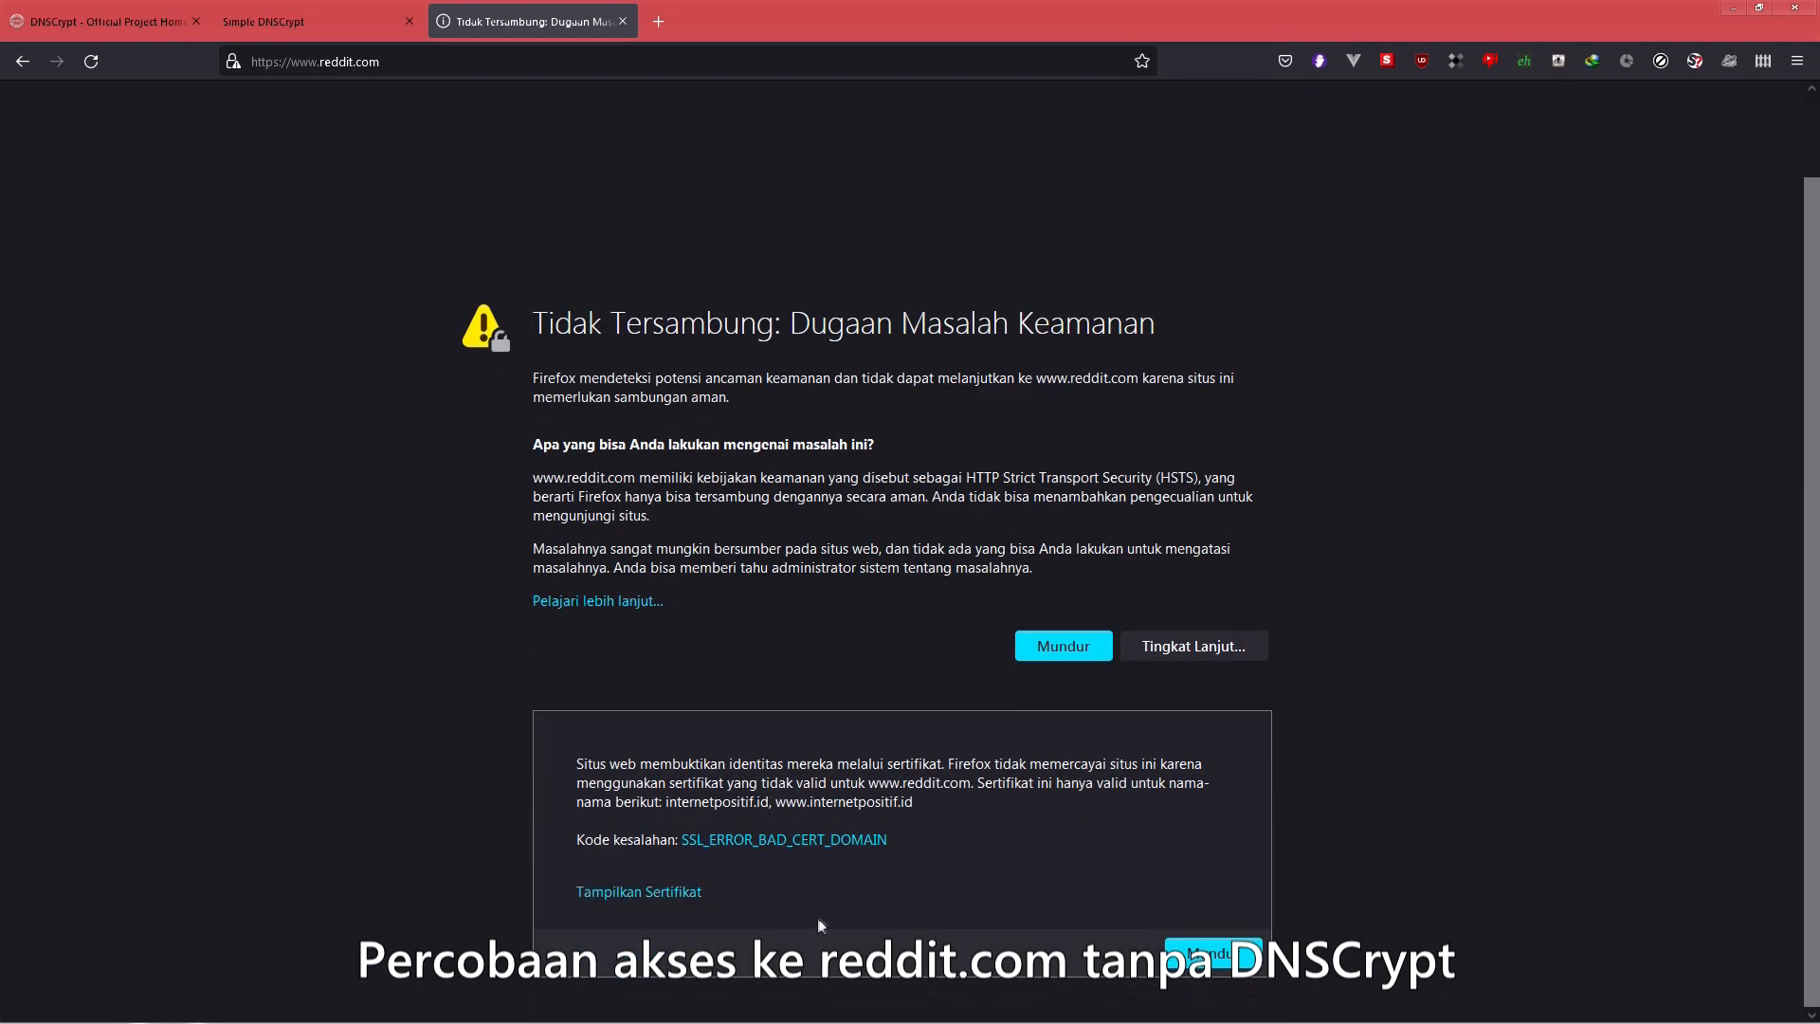
pyautogui.moveTo(849, 803); pyautogui.dragTo(785, 804)
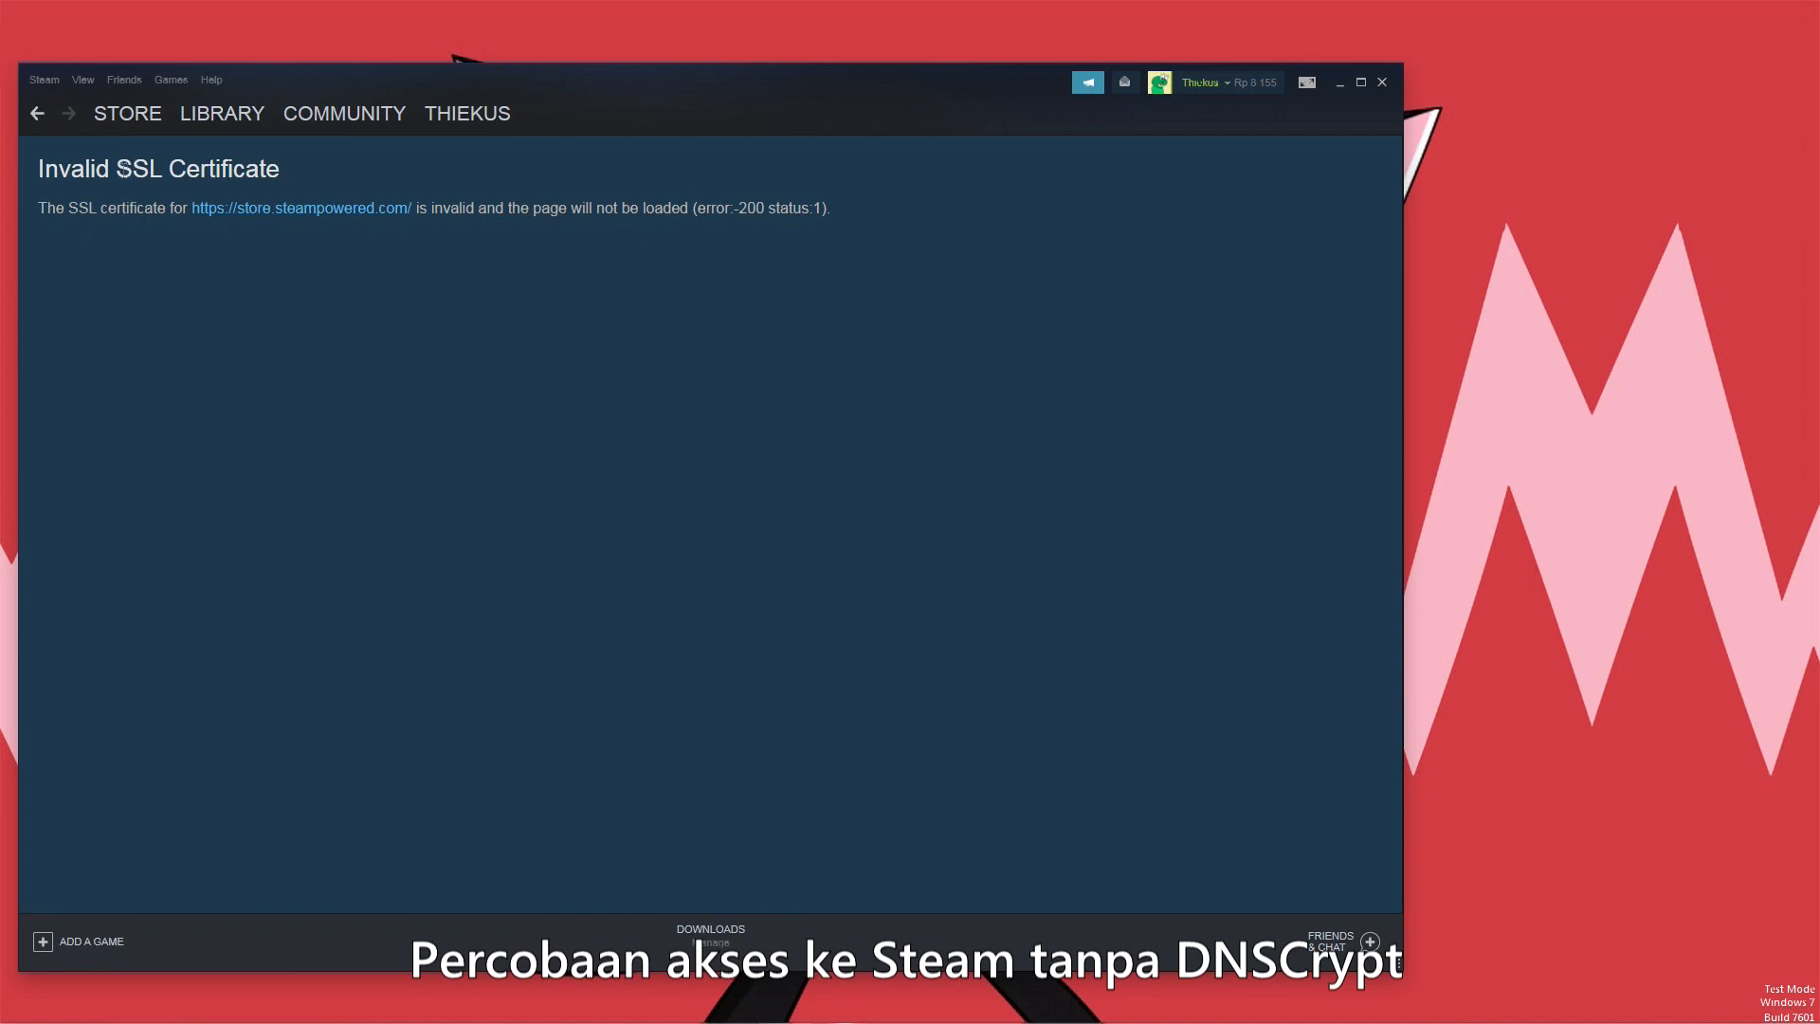
# Examine the SSL certificate error message on the Steam store page.
pyautogui.moveTo(116, 168); pyautogui.dragTo(122, 208)
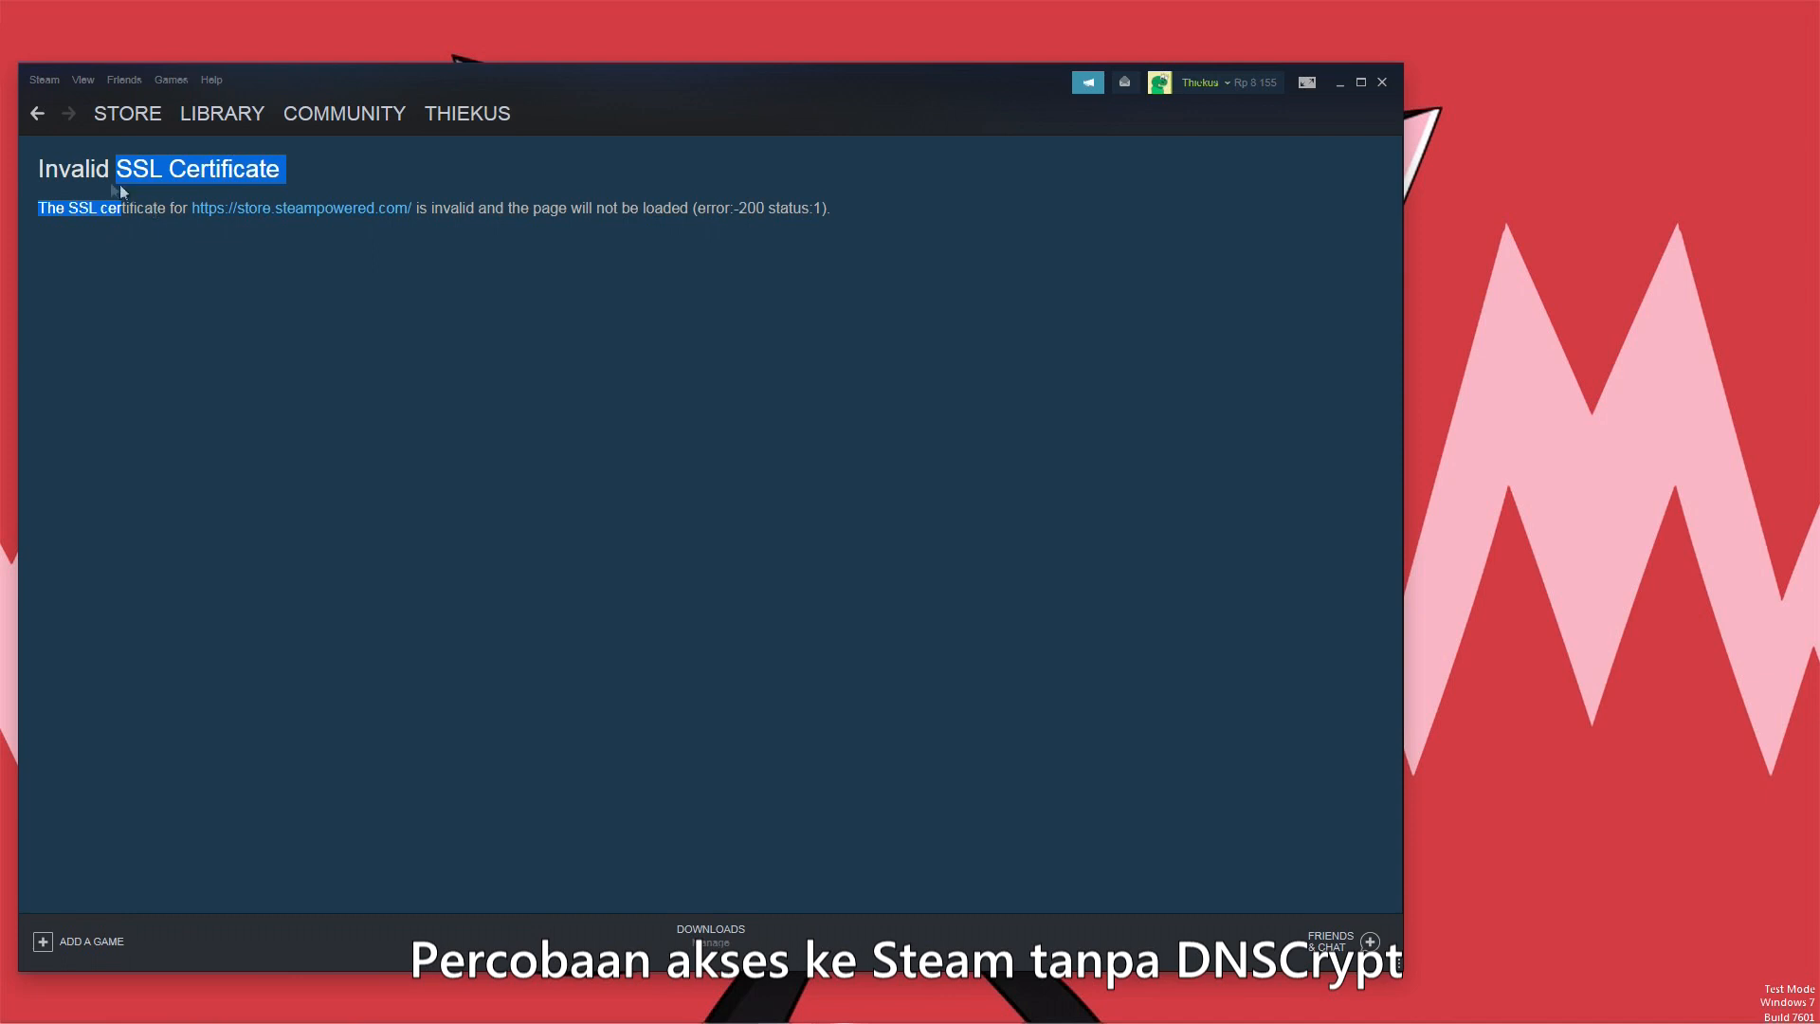
pyautogui.moveTo(40, 169); pyautogui.dragTo(134, 205)
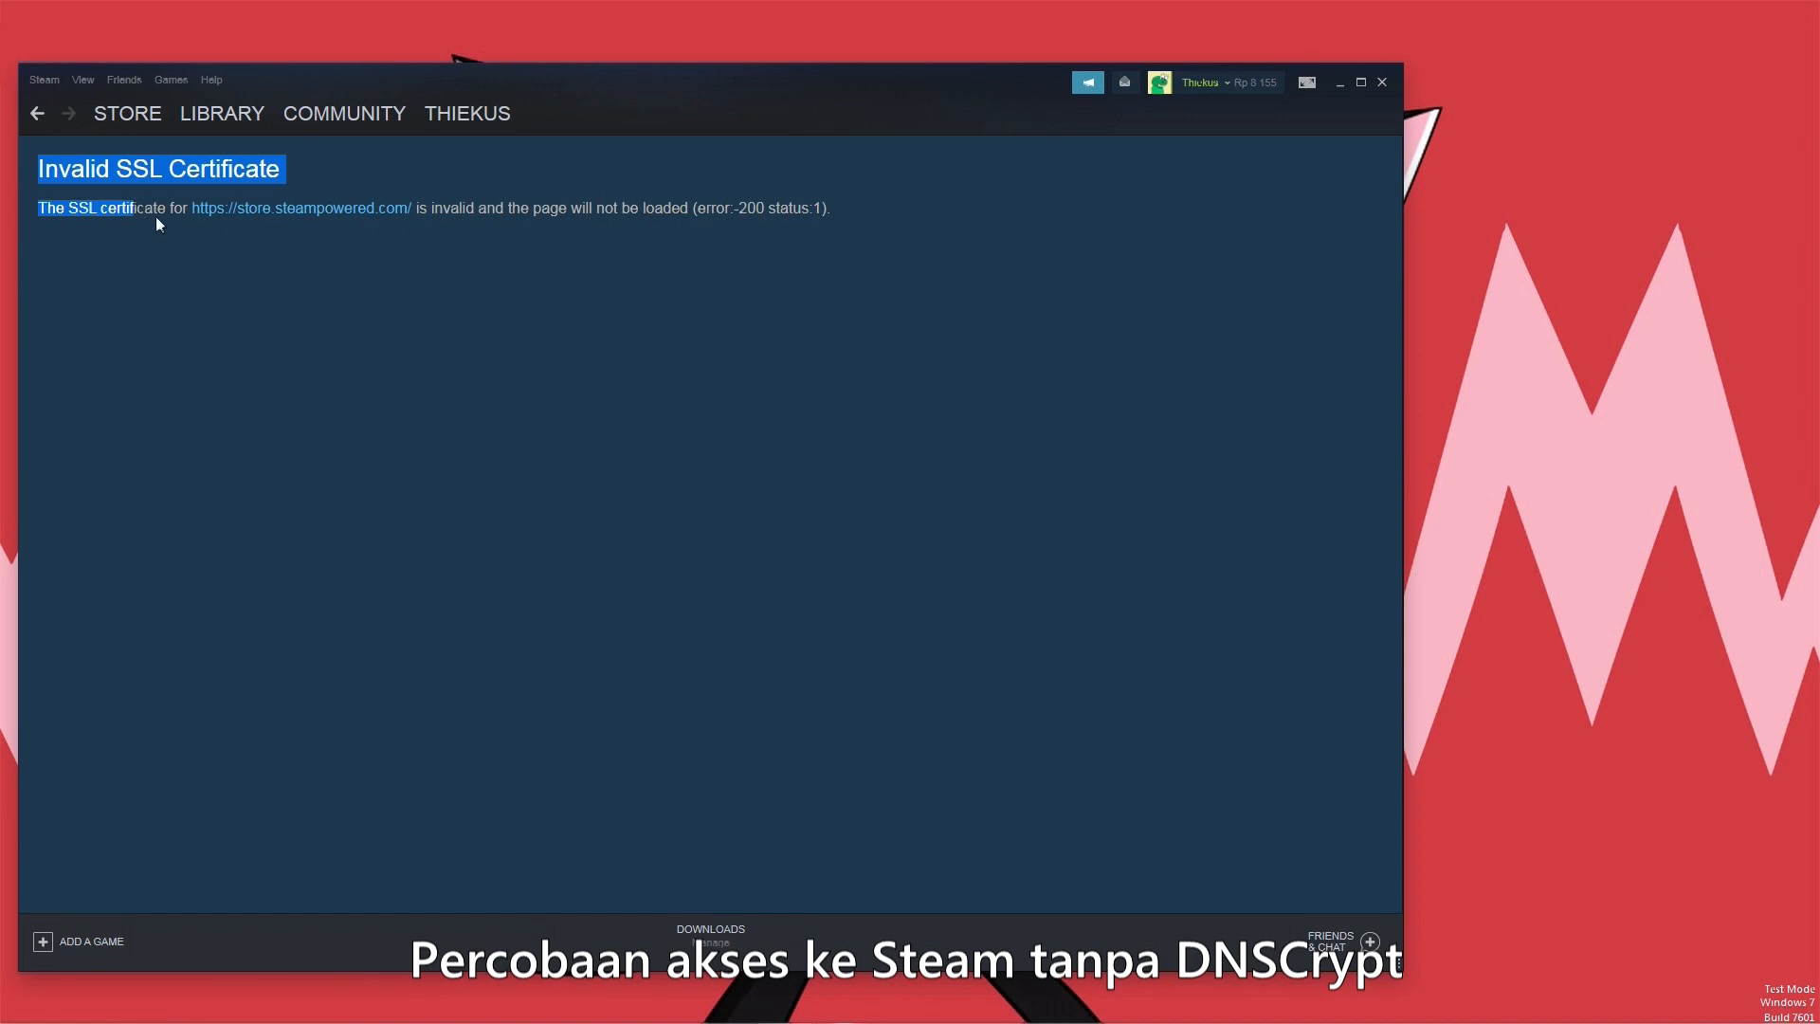
pyautogui.click(167, 210)
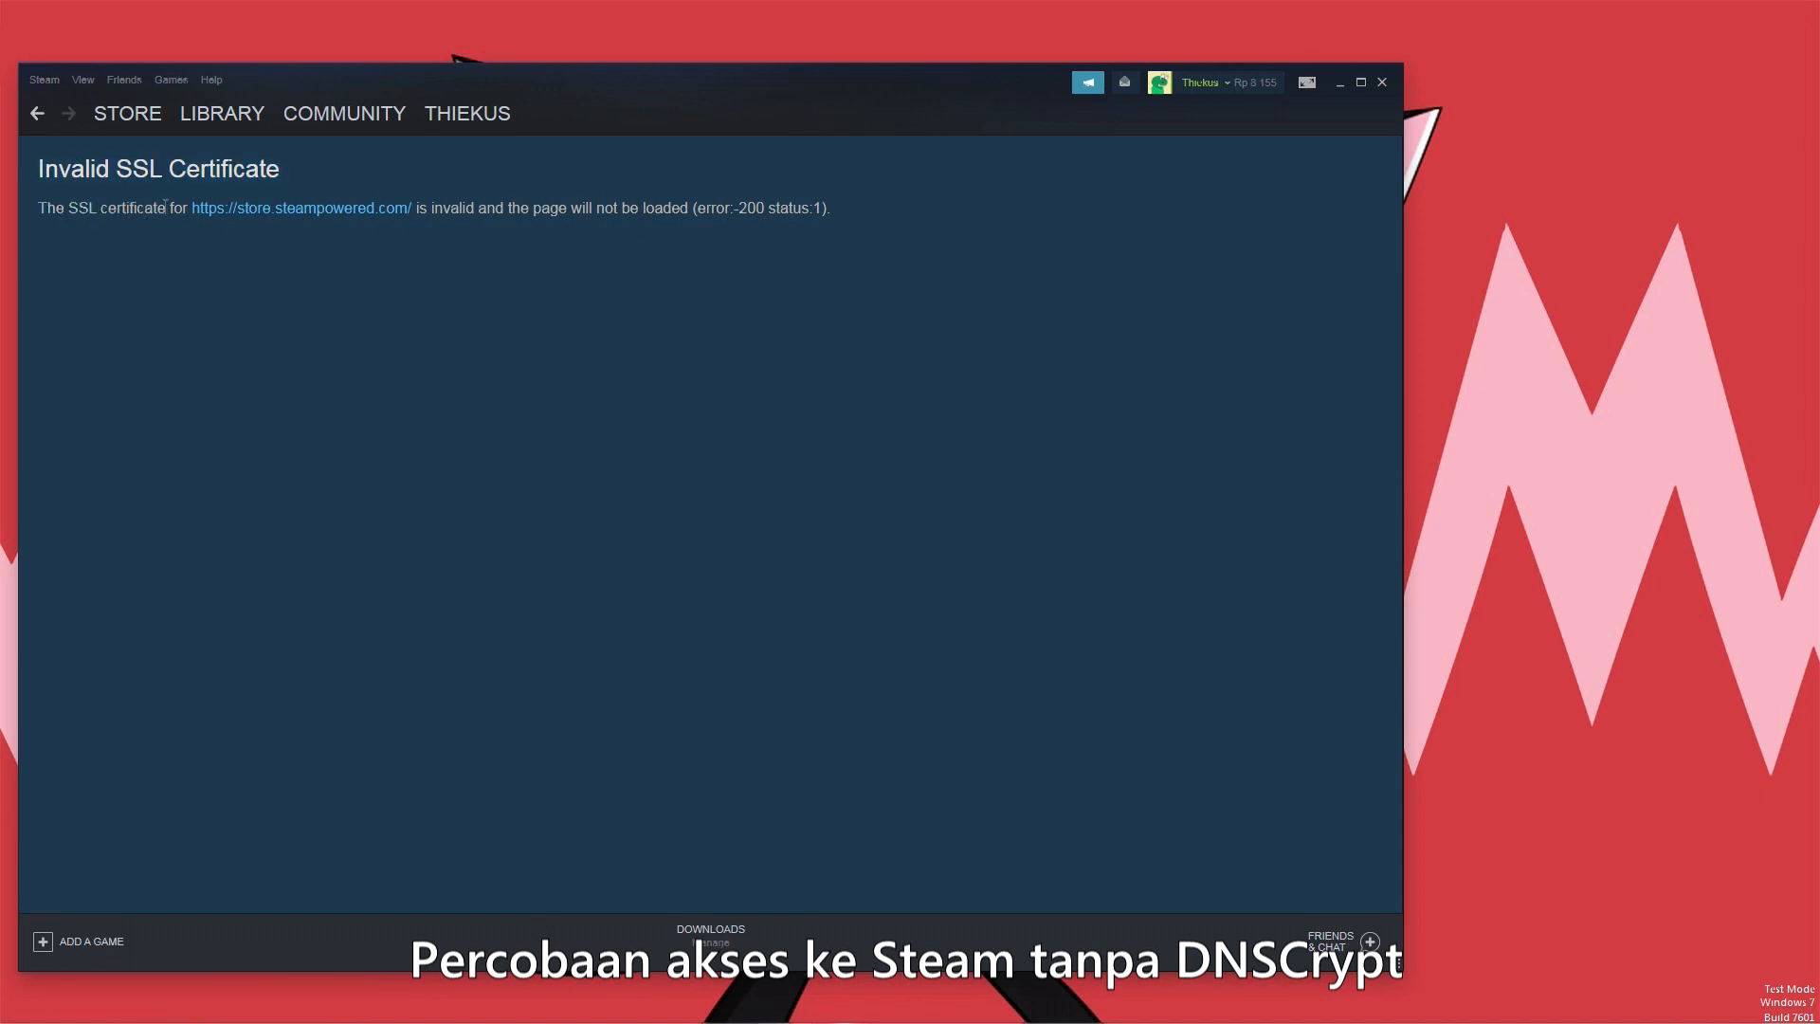
pyautogui.moveTo(166, 206); pyautogui.dragTo(166, 181)
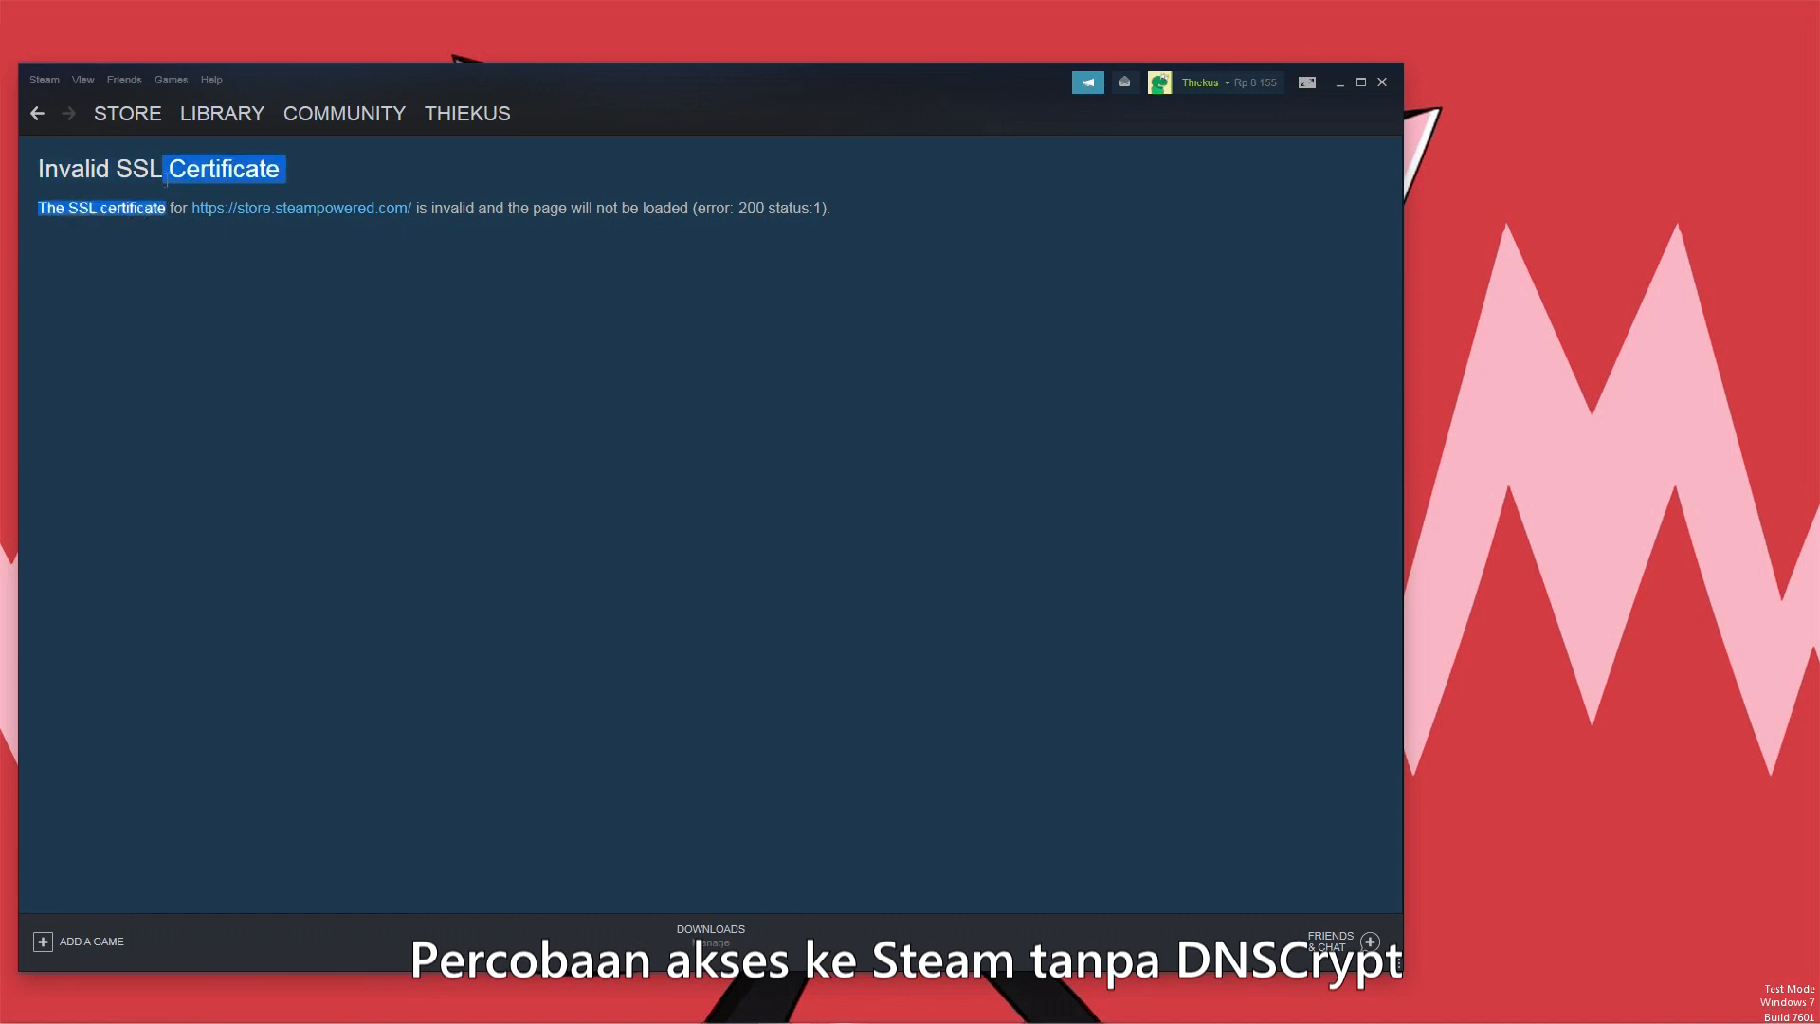
pyautogui.click(504, 209)
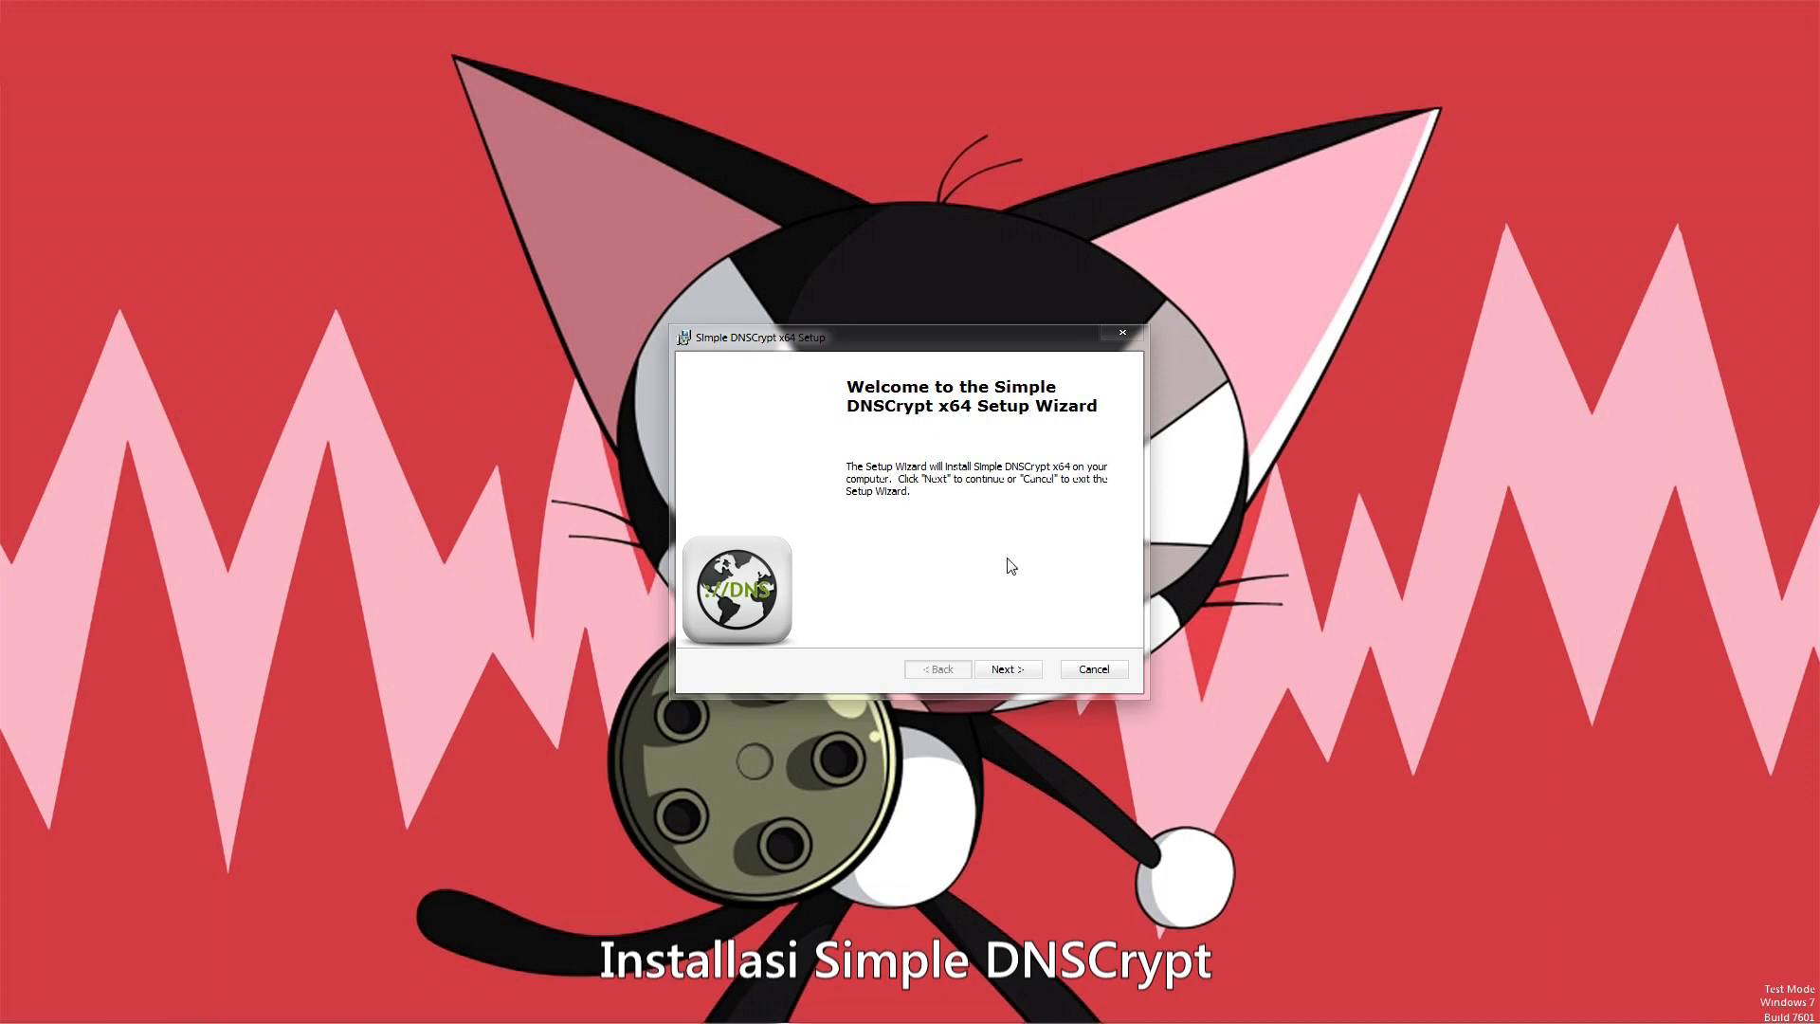
# Install Simple DNSCrypt x64 in C:\Program Files\bitbeans\Simple DNSCrypt x64\ with Desktop and Start Menu shortcuts.
pyautogui.click(1024, 669)
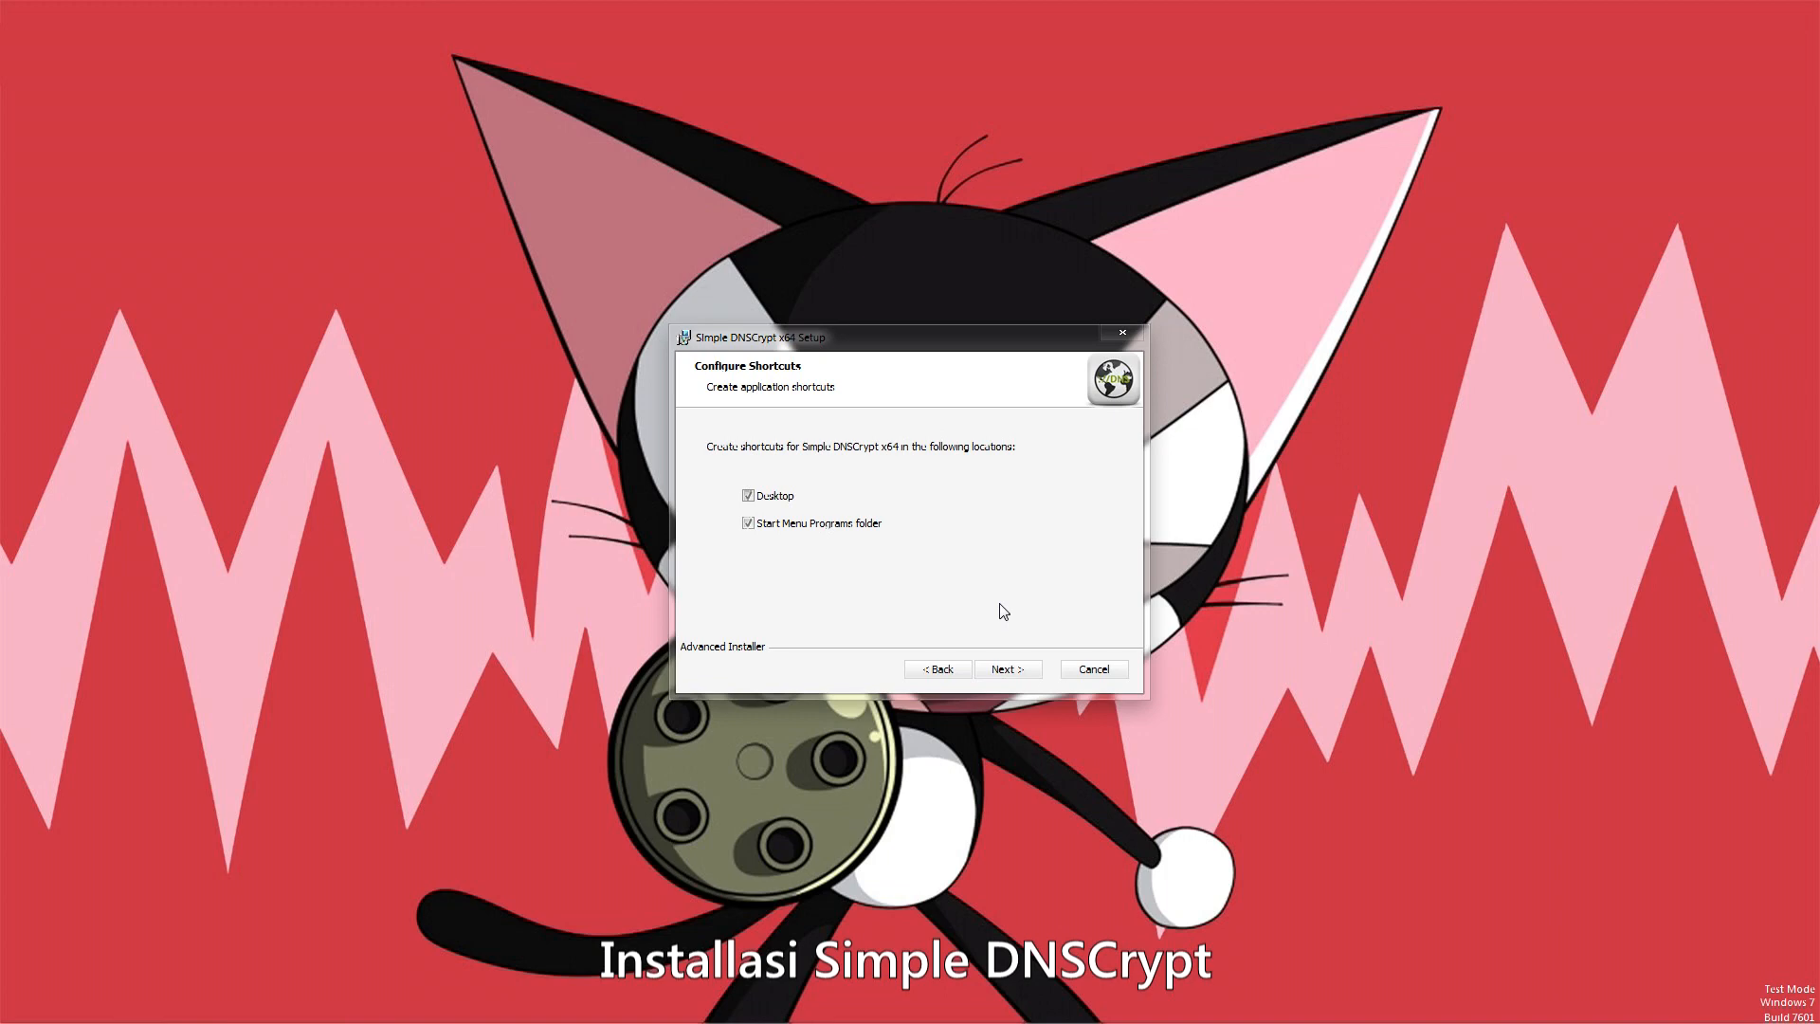
pyautogui.click(1026, 671)
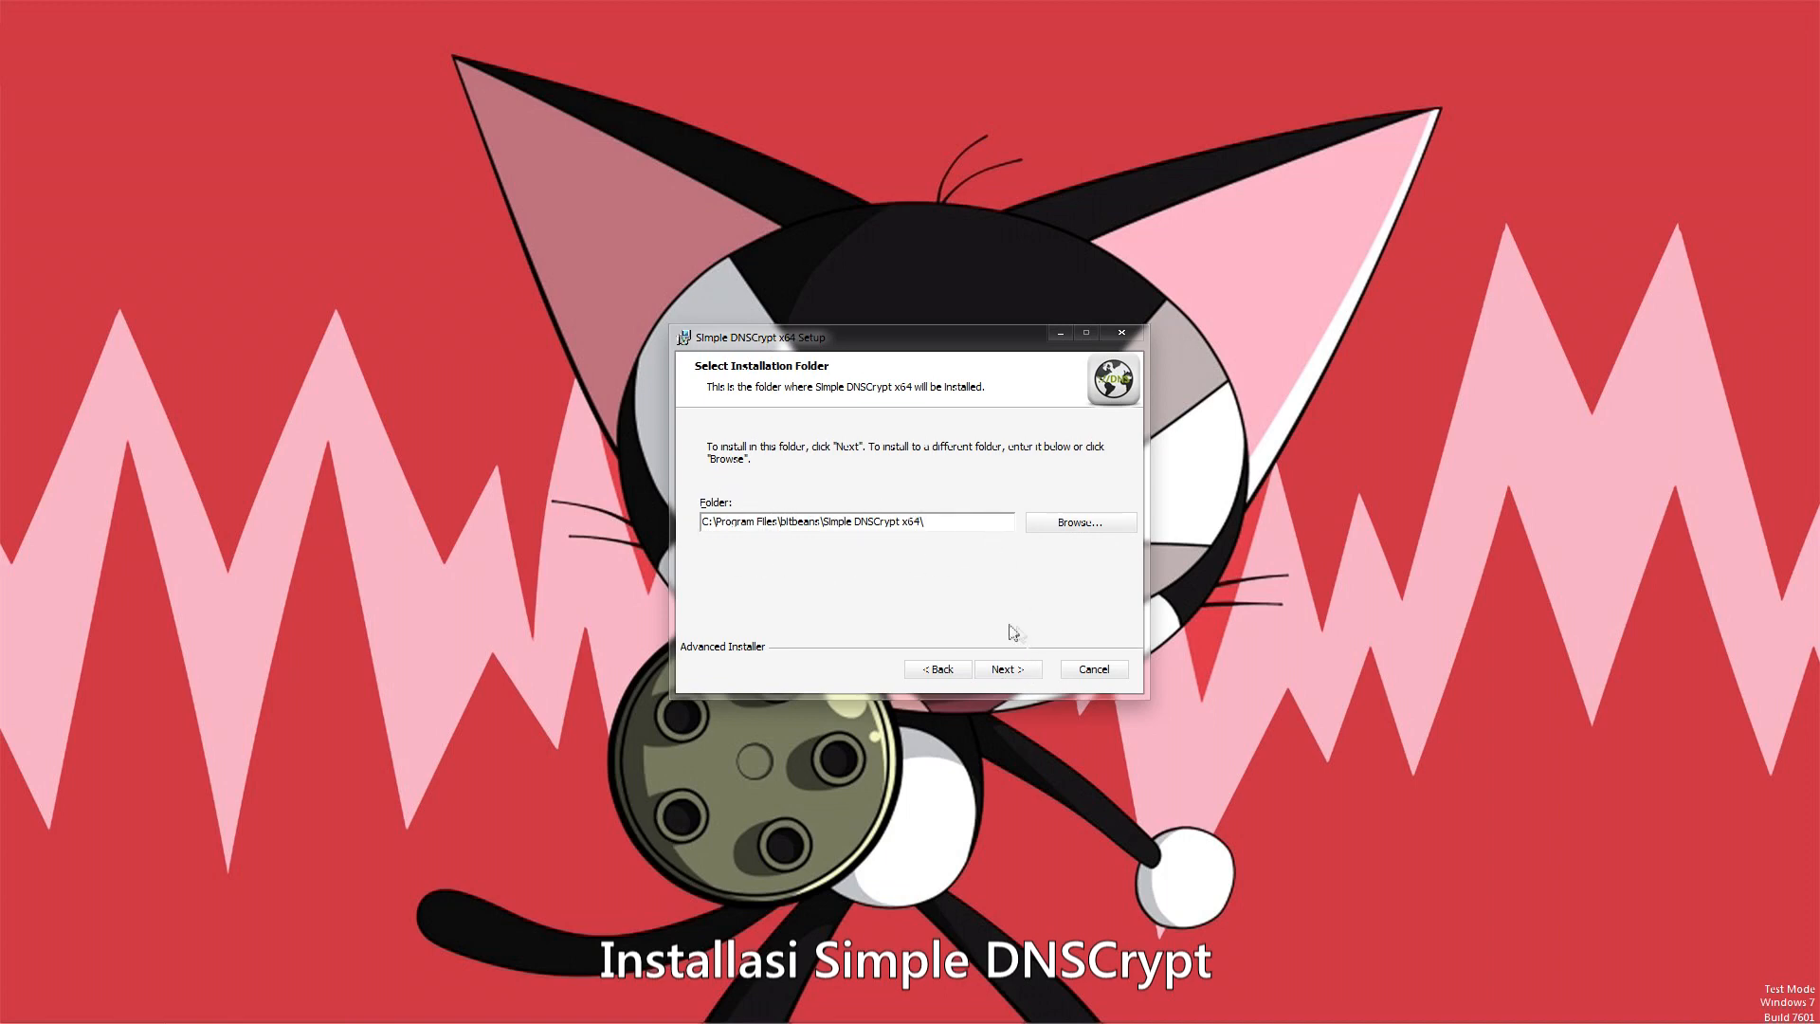
pyautogui.click(1019, 676)
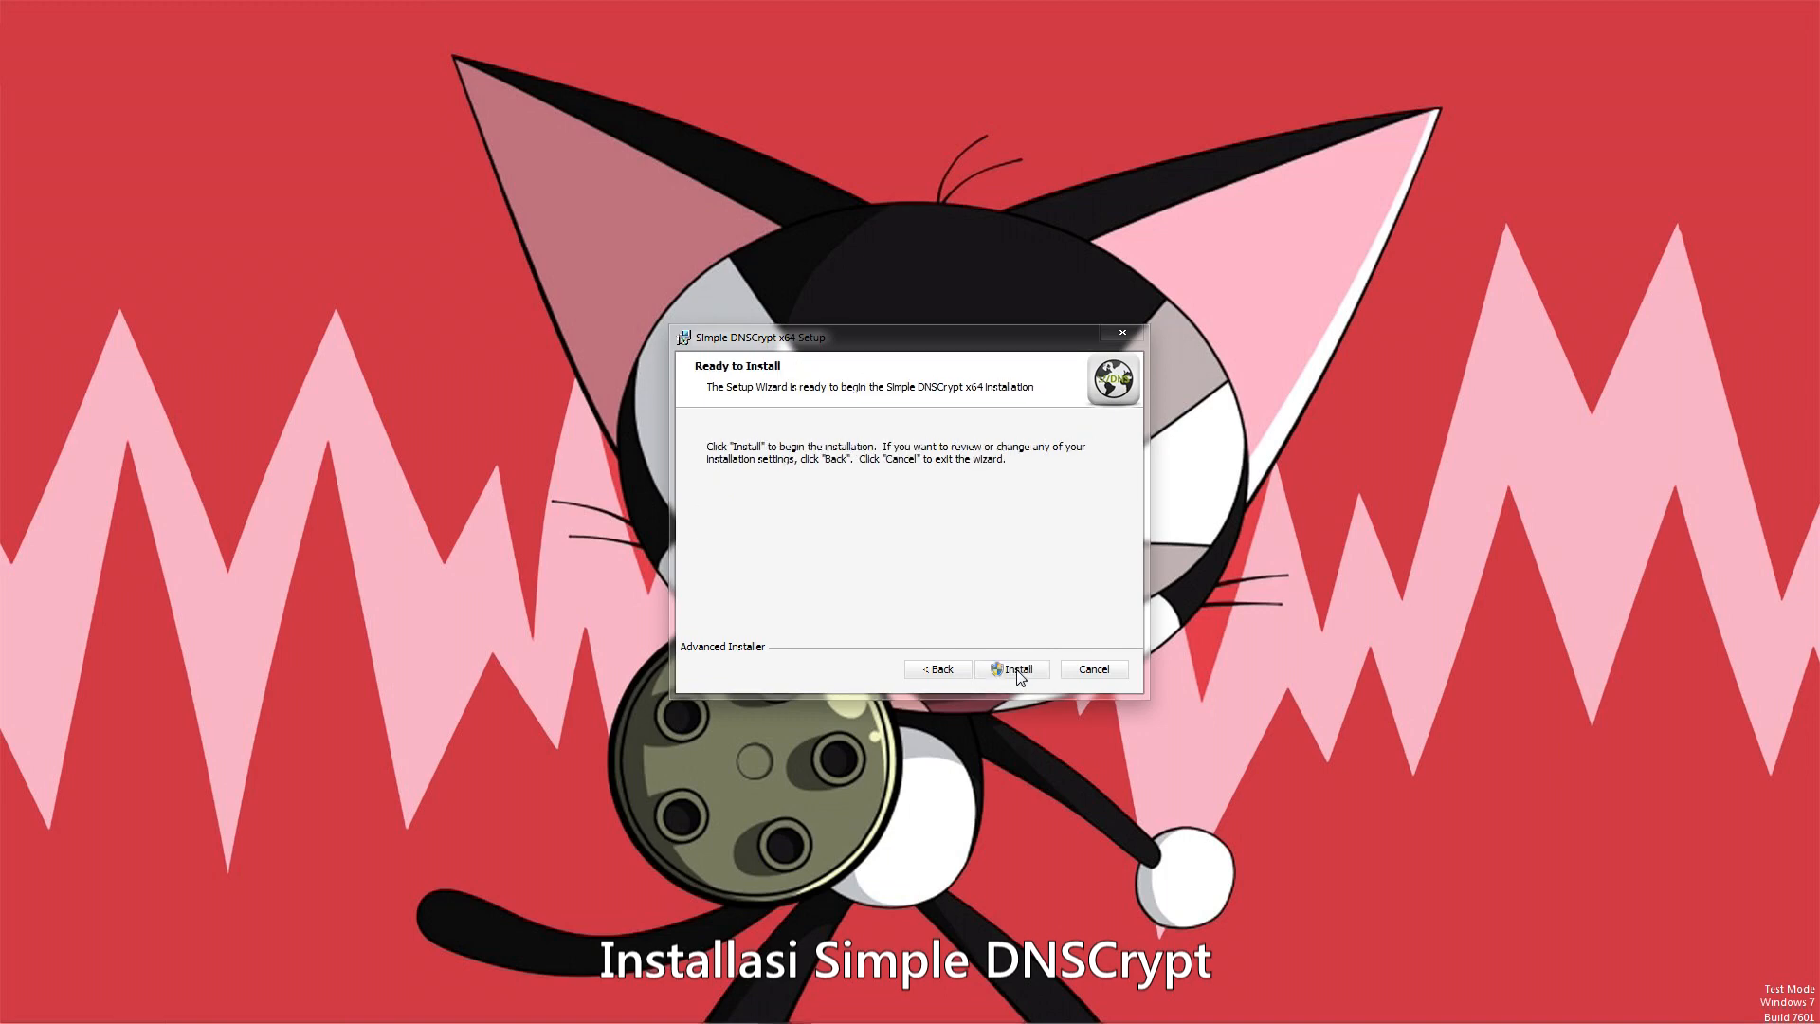
pyautogui.click(1035, 670)
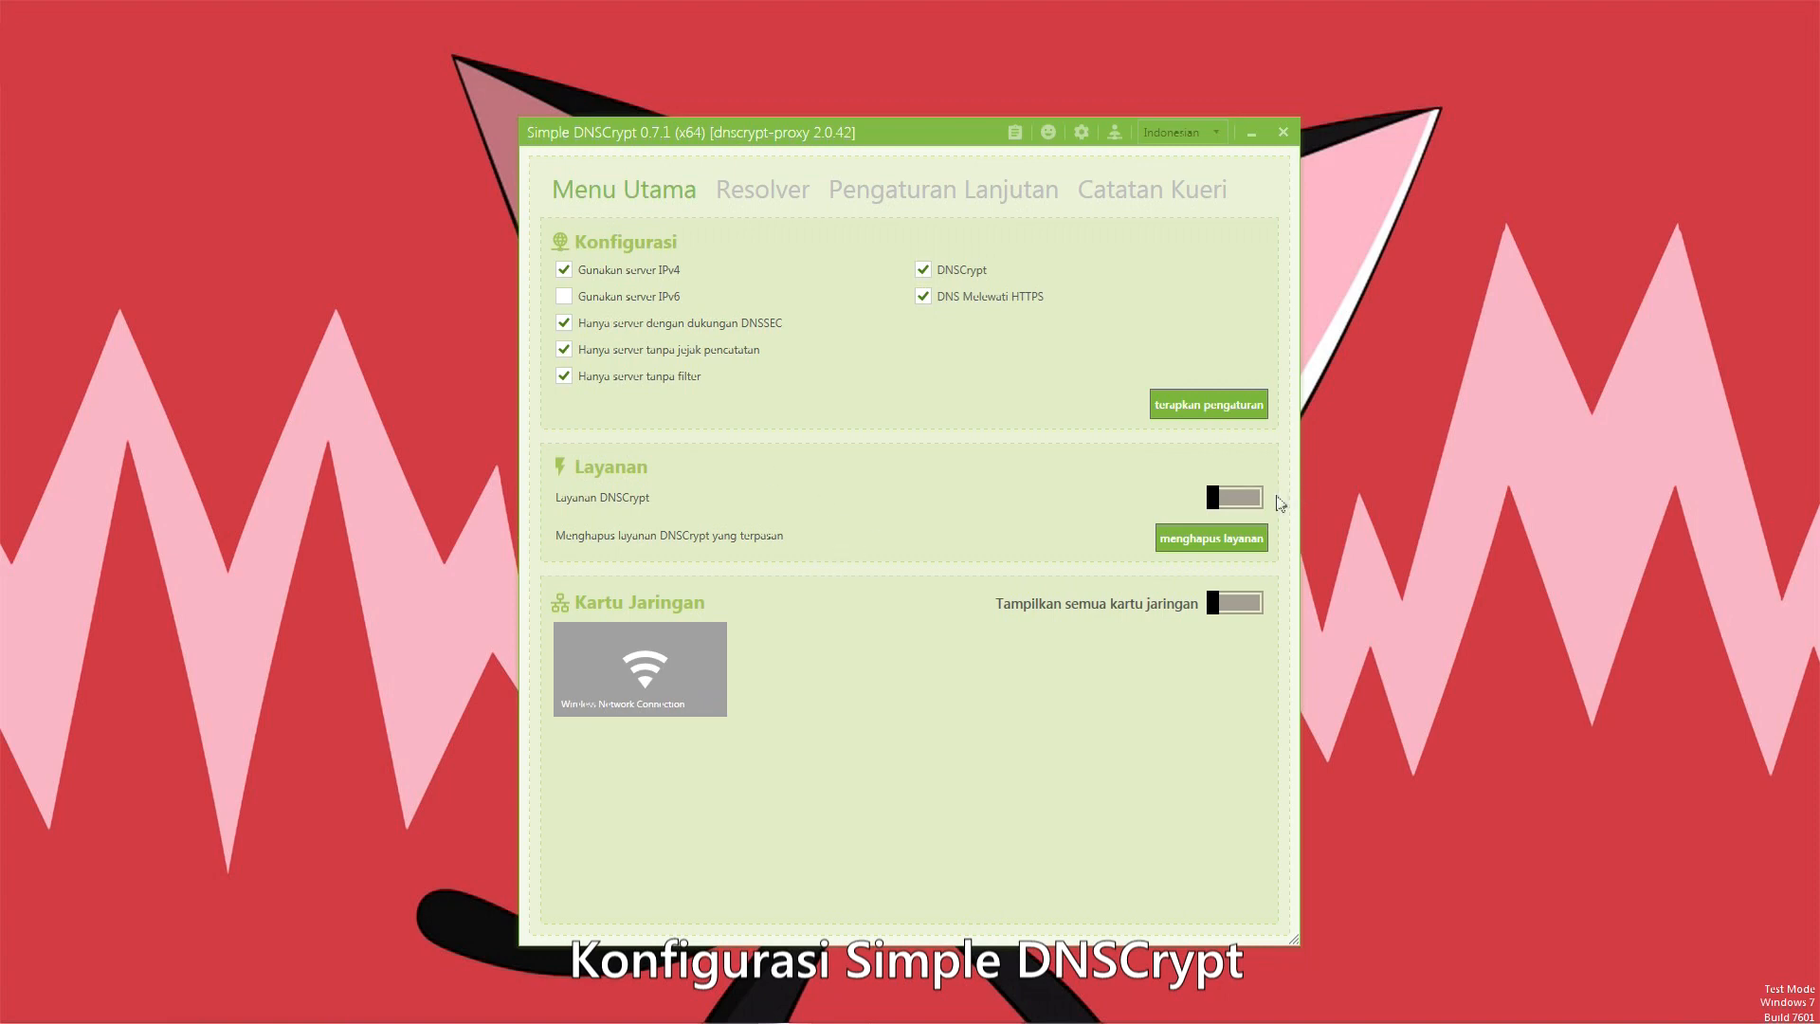
# Turn on the DNSCrypt service and enable it for the Wireless Network Connection card.
pyautogui.click(1243, 505)
pyautogui.click(1241, 617)
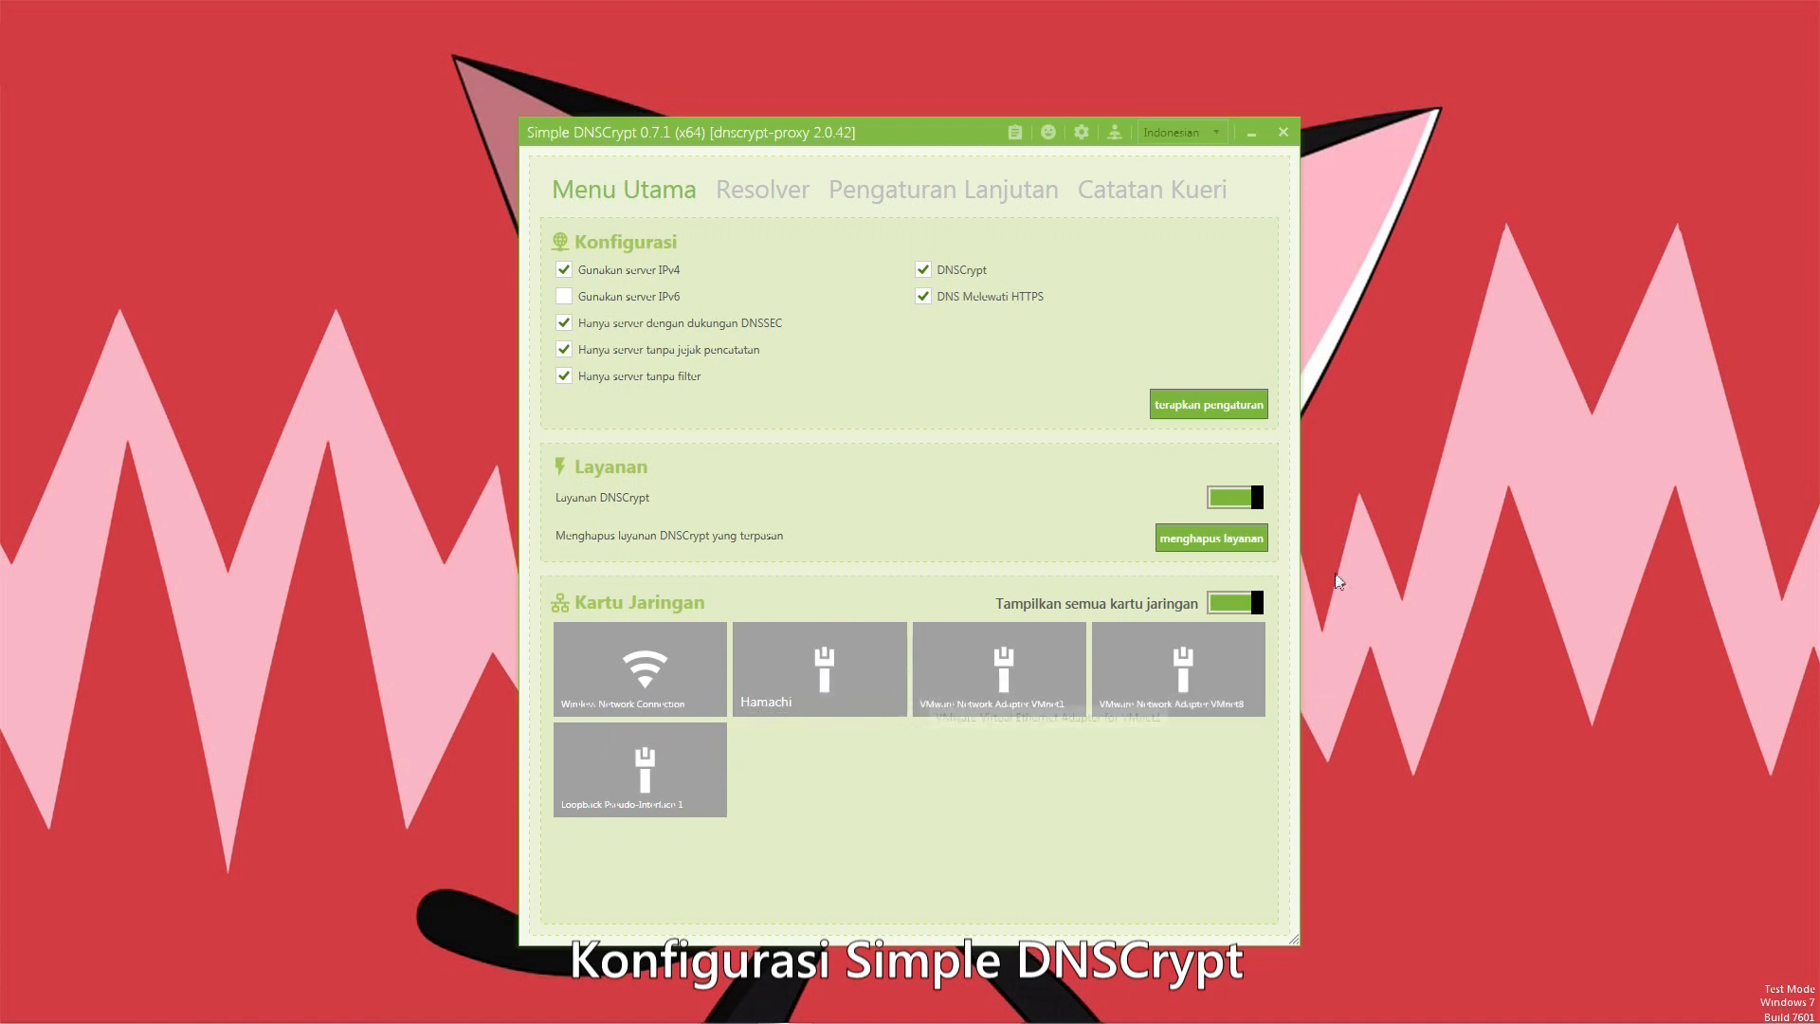
pyautogui.click(1252, 605)
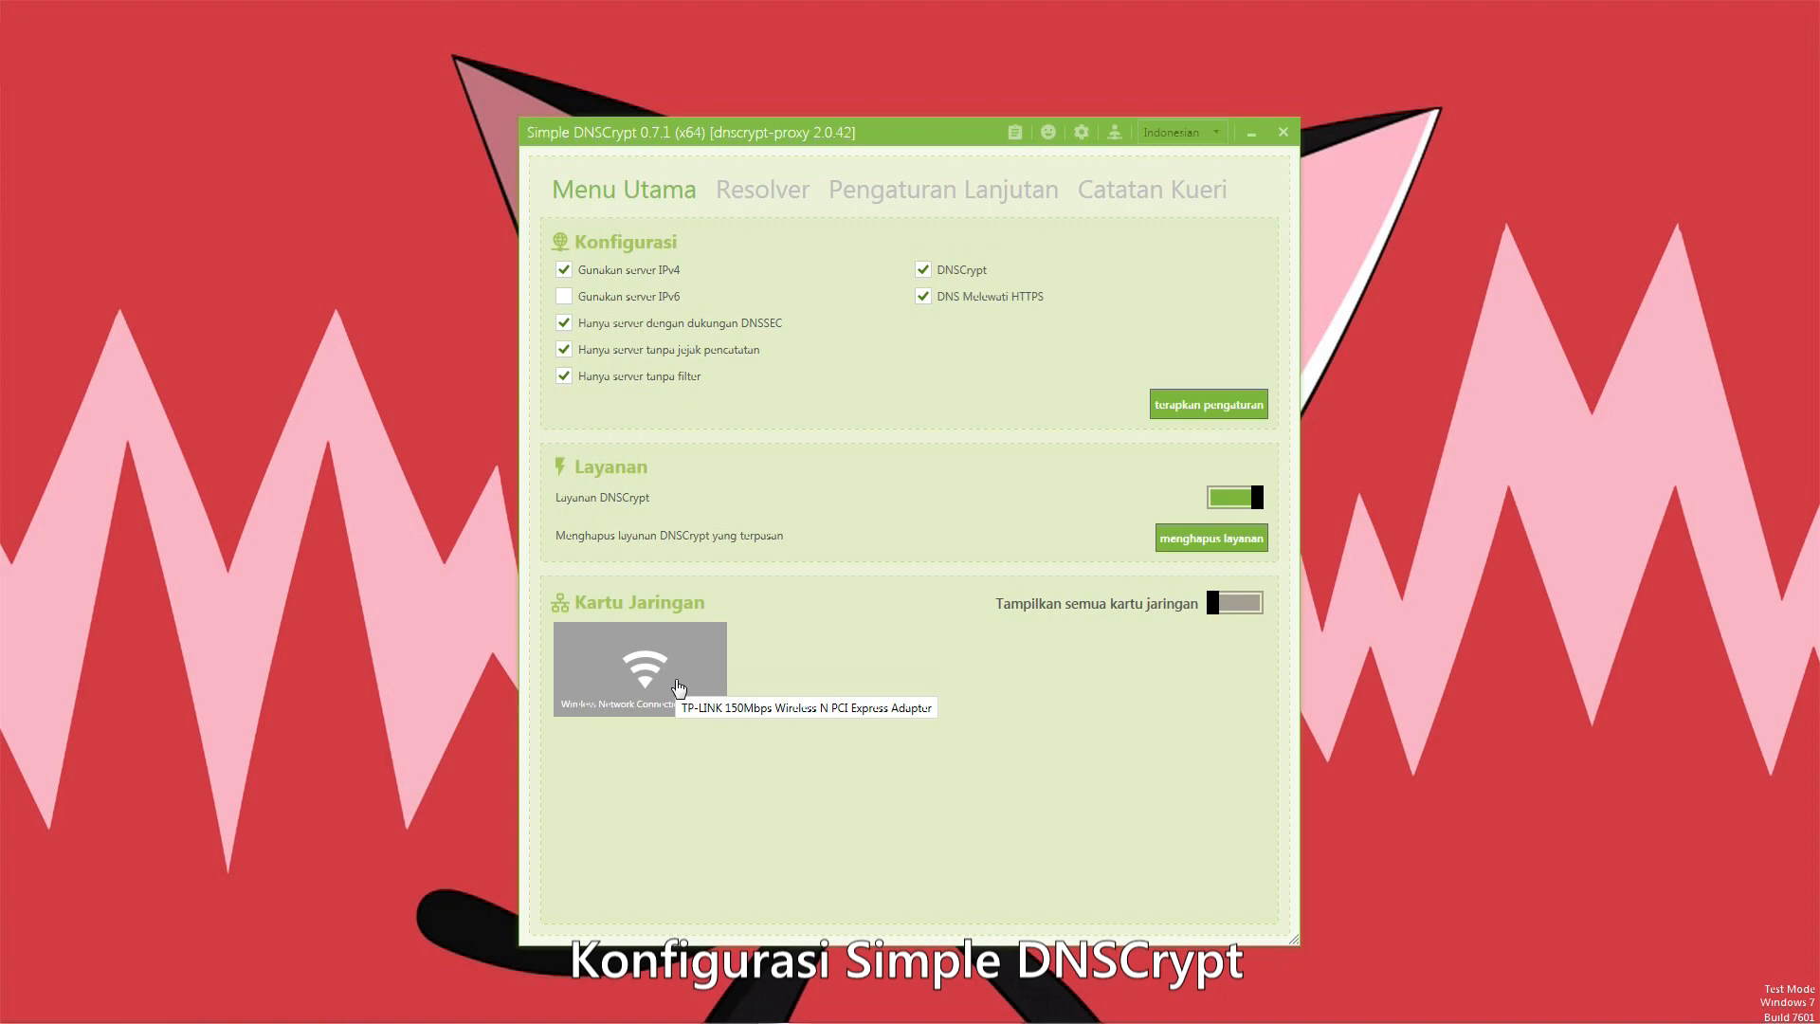
pyautogui.click(679, 686)
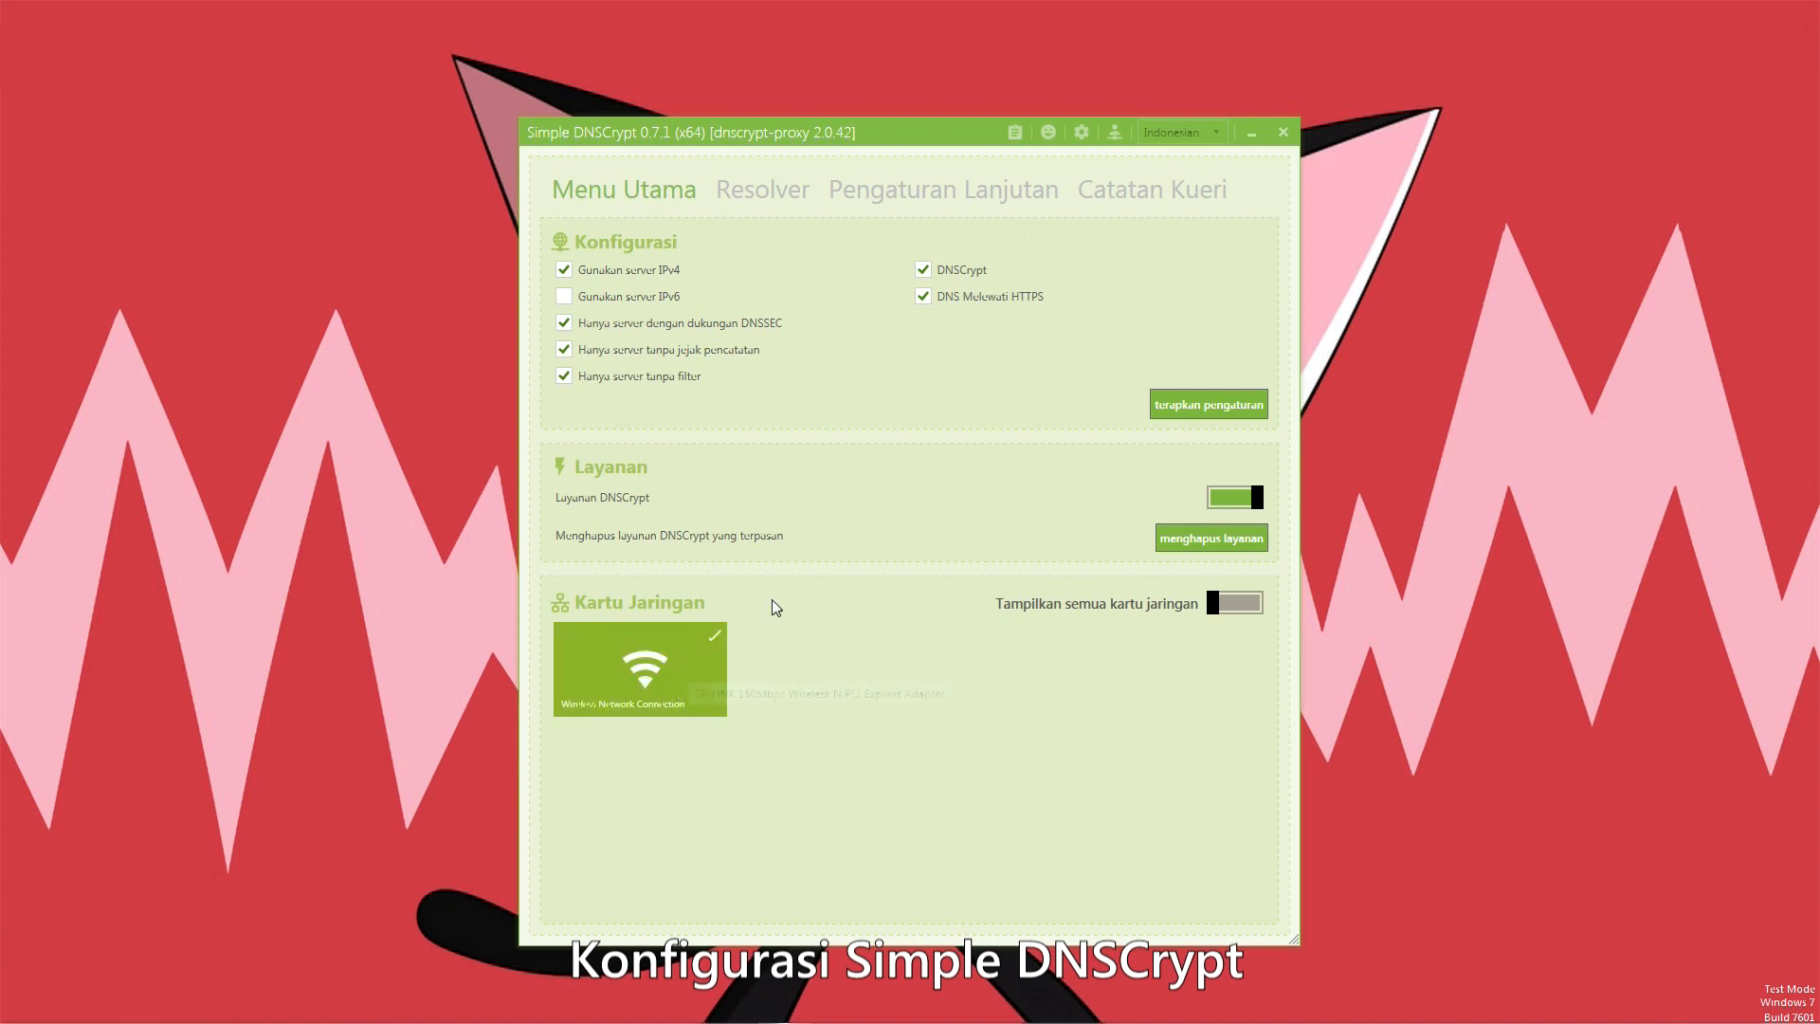
pyautogui.click(778, 194)
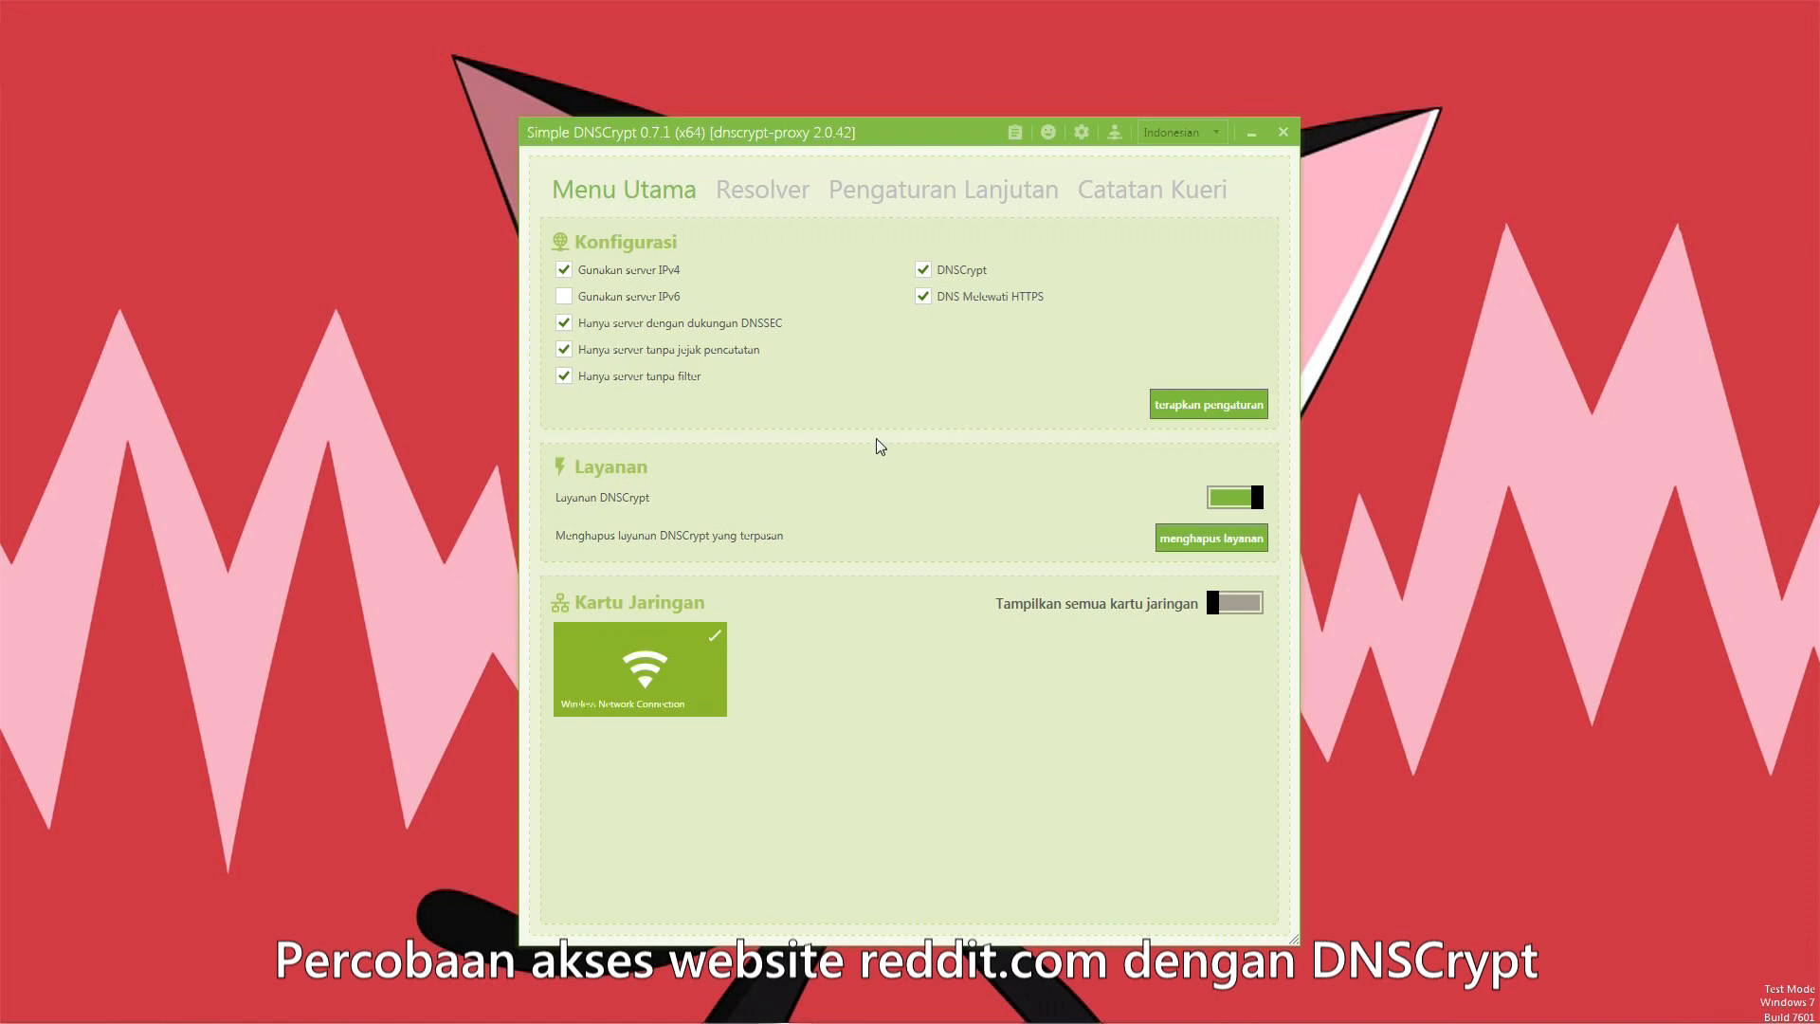
# Switch to Firefox, reload the blocked reddit.com page, and look through its front-page posts.
pyautogui.hotkey('alt', 'Tab')
pyautogui.hotkey('alt', 'Tab')
pyautogui.hotkey('alt', 'Tab')
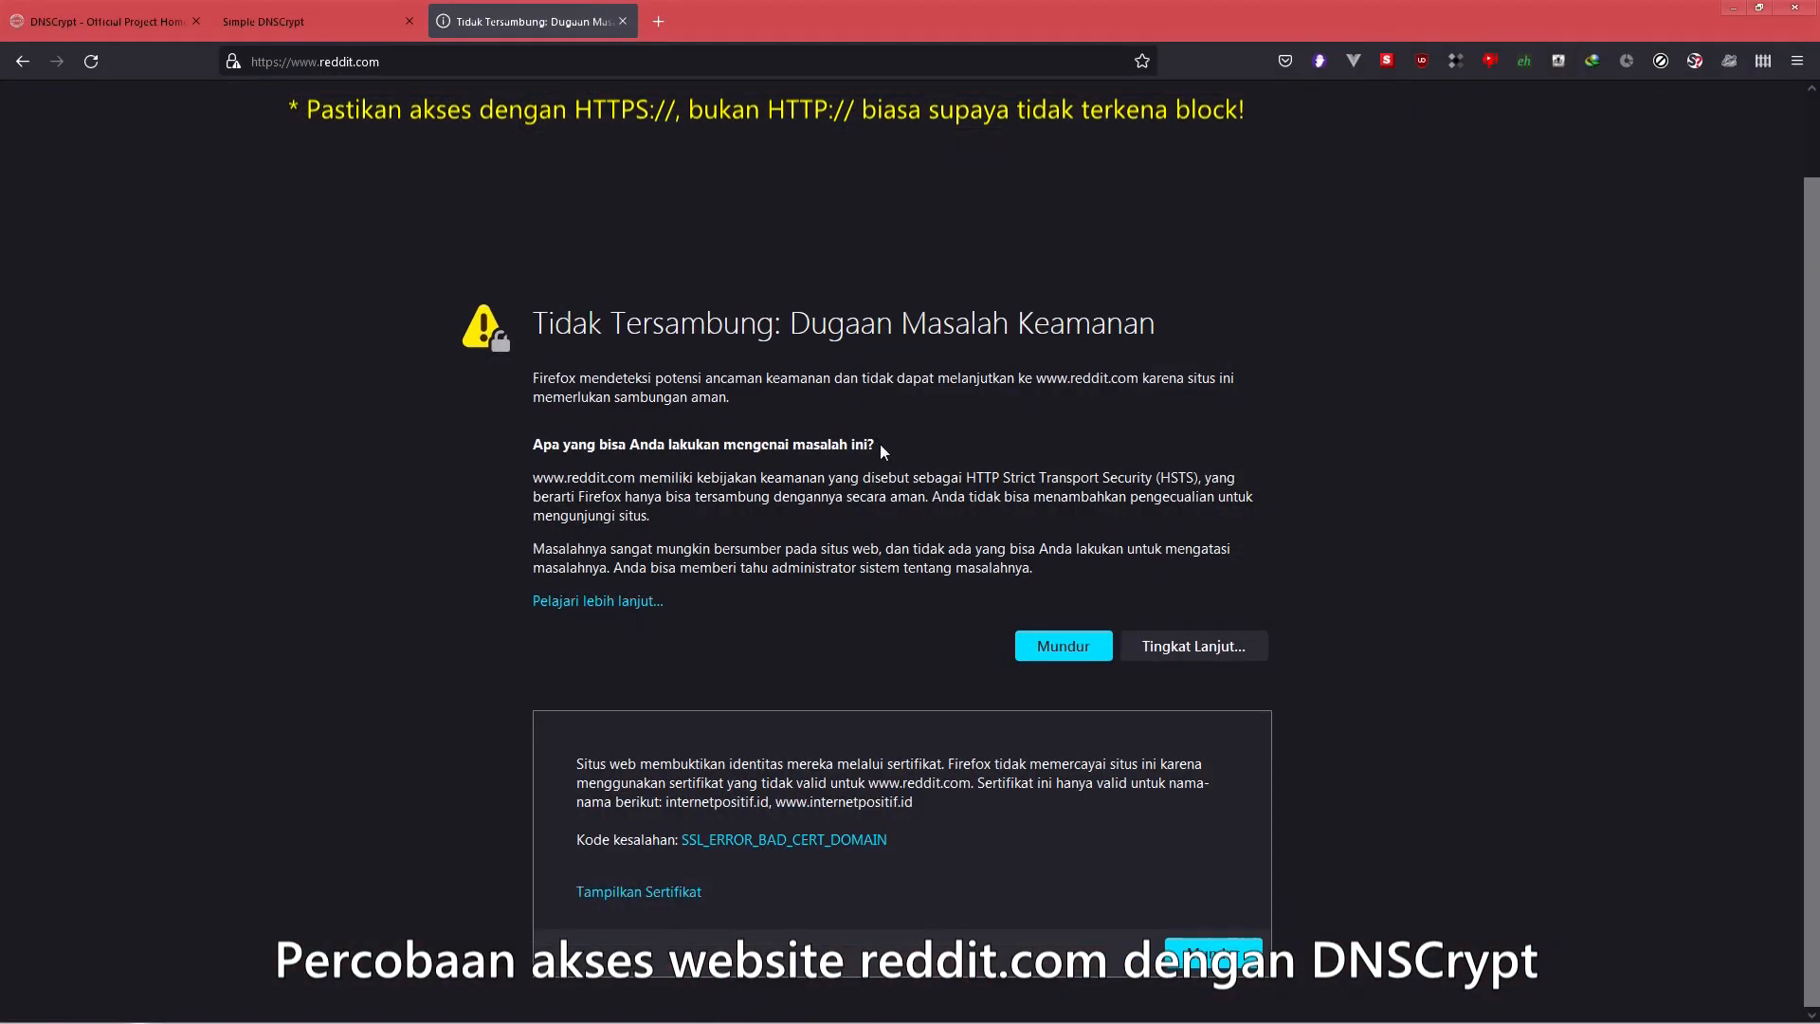
pyautogui.click(91, 61)
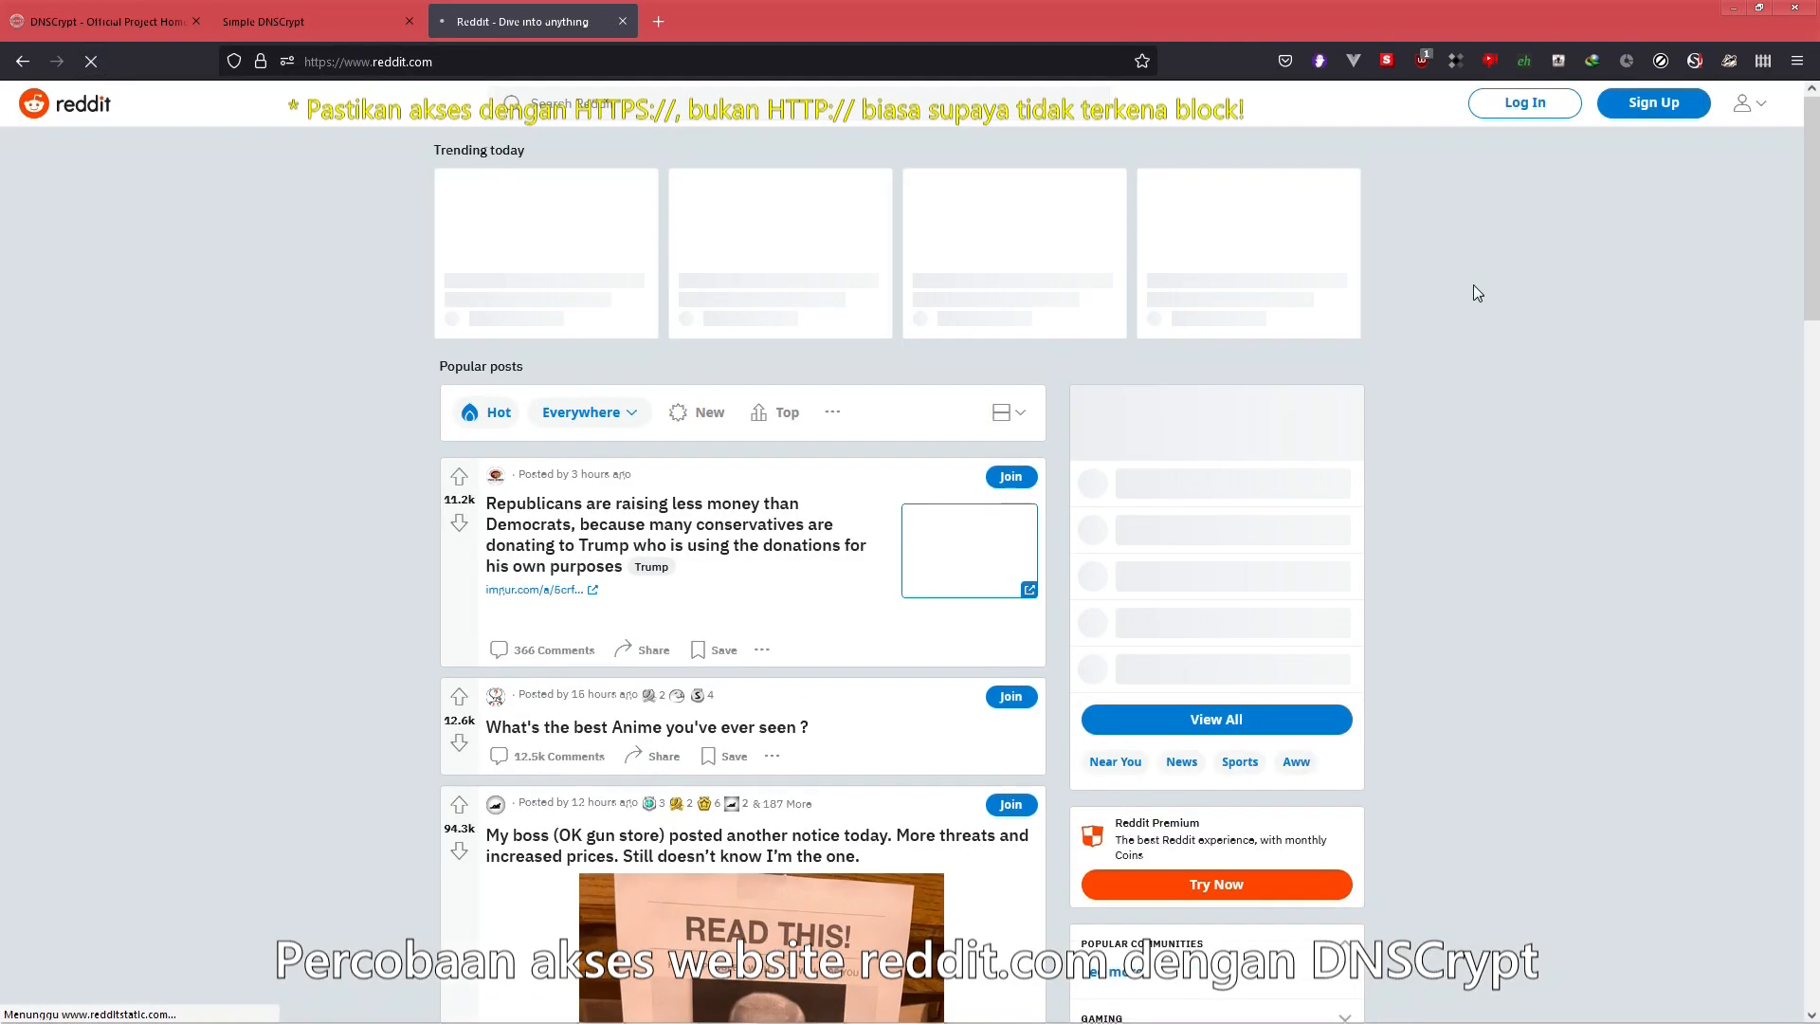
pyautogui.scroll(-3, 1477, 366)
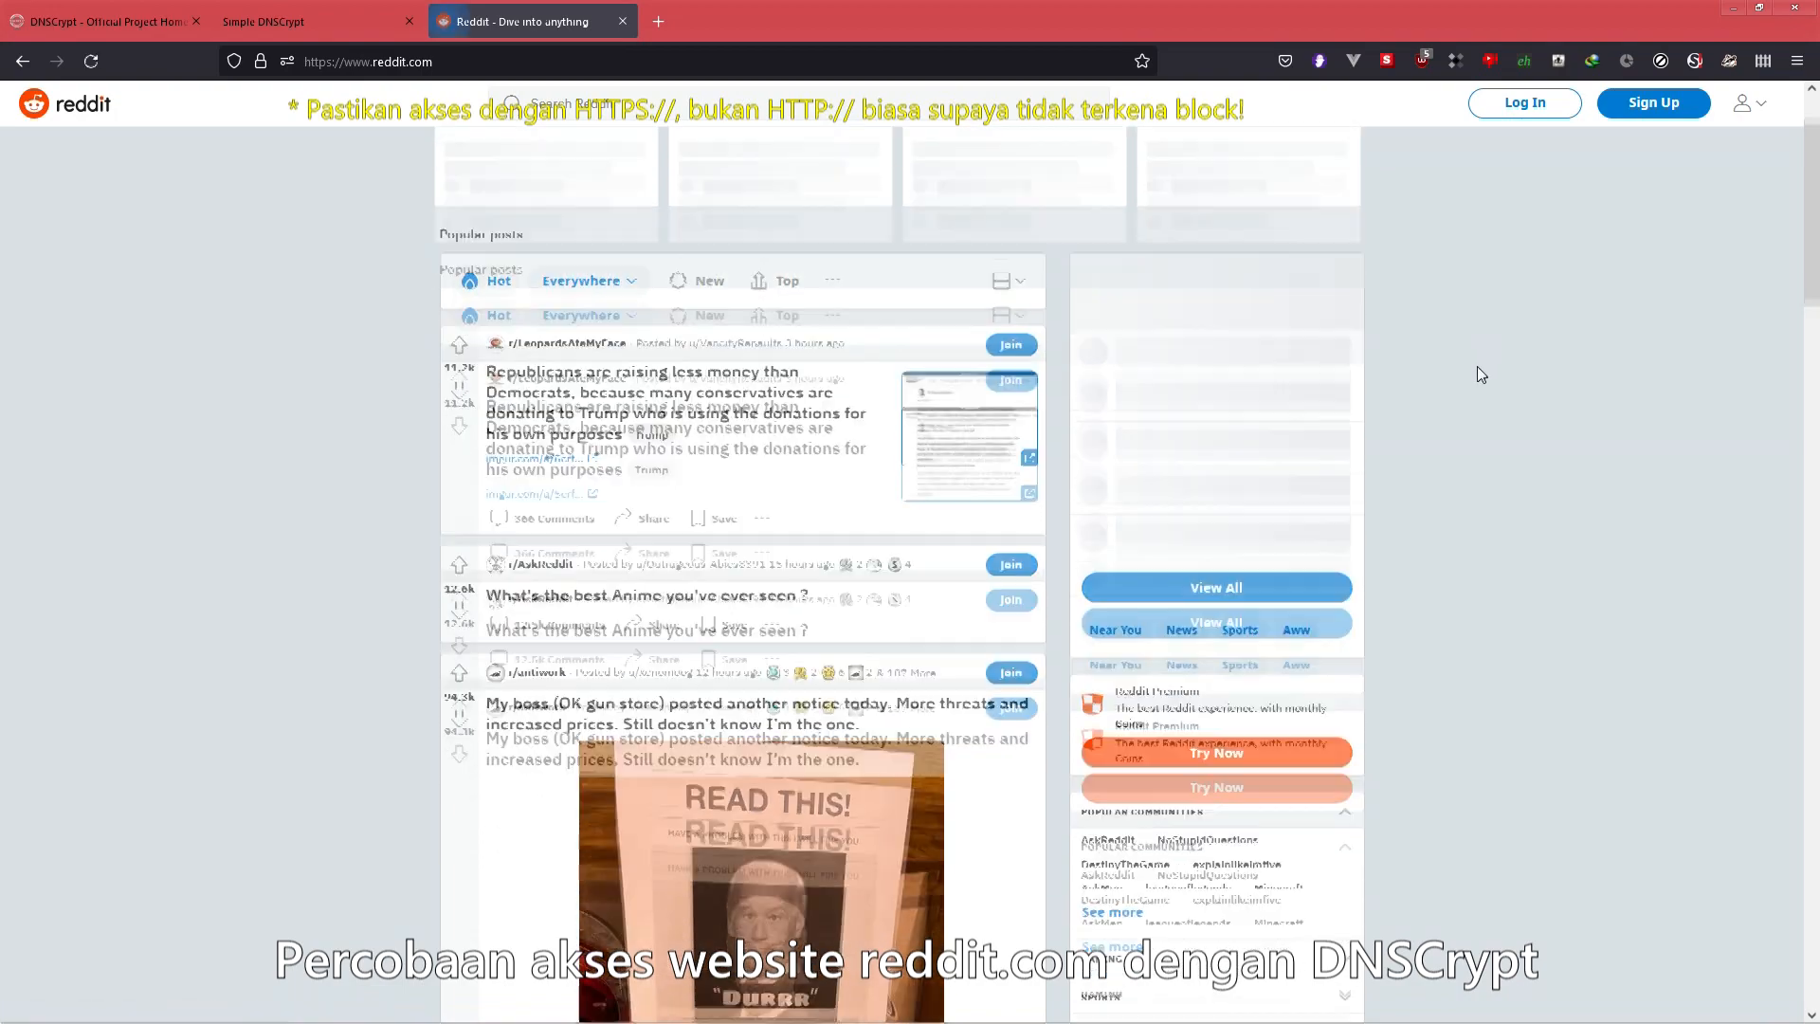
pyautogui.scroll(3, 1477, 368)
pyautogui.scroll(-6, 1477, 368)
pyautogui.scroll(-3, 1477, 369)
pyautogui.scroll(8, 1477, 369)
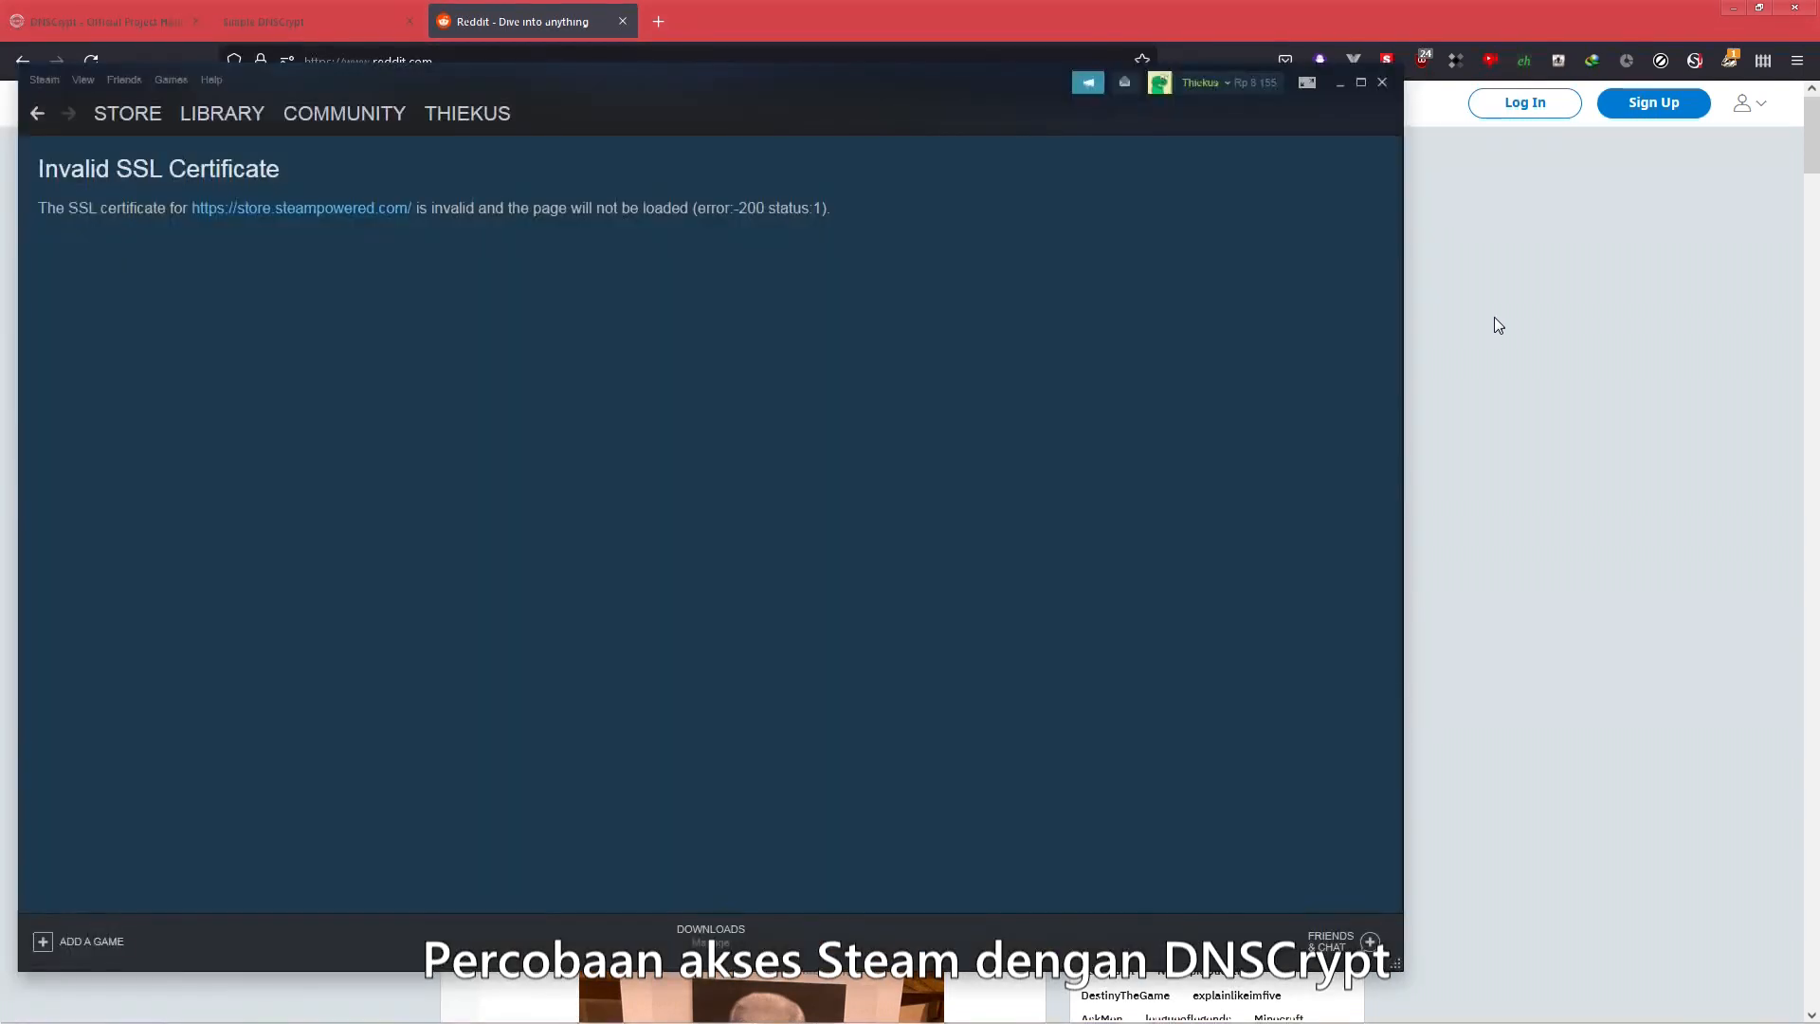
# Reload the Steam page that had the certificate error, and reopen the Steam store.
pyautogui.rightClick(534, 456)
pyautogui.click(396, 465)
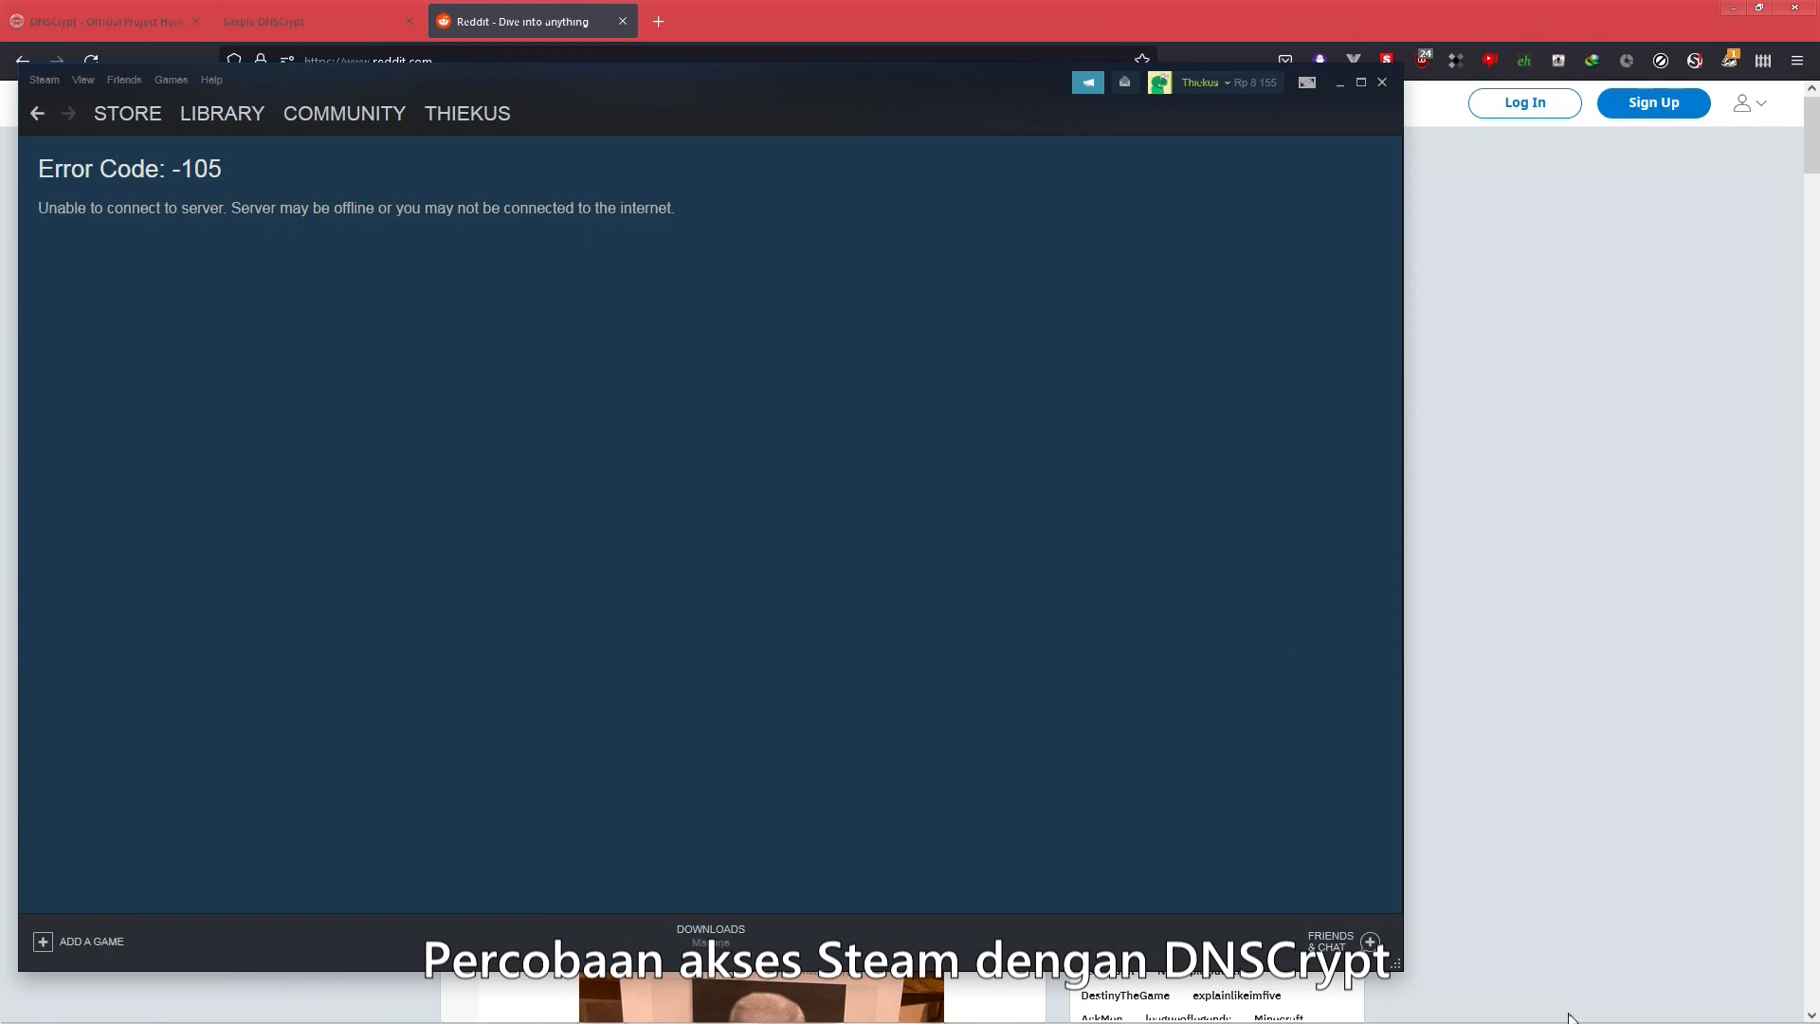
pyautogui.click(1556, 1005)
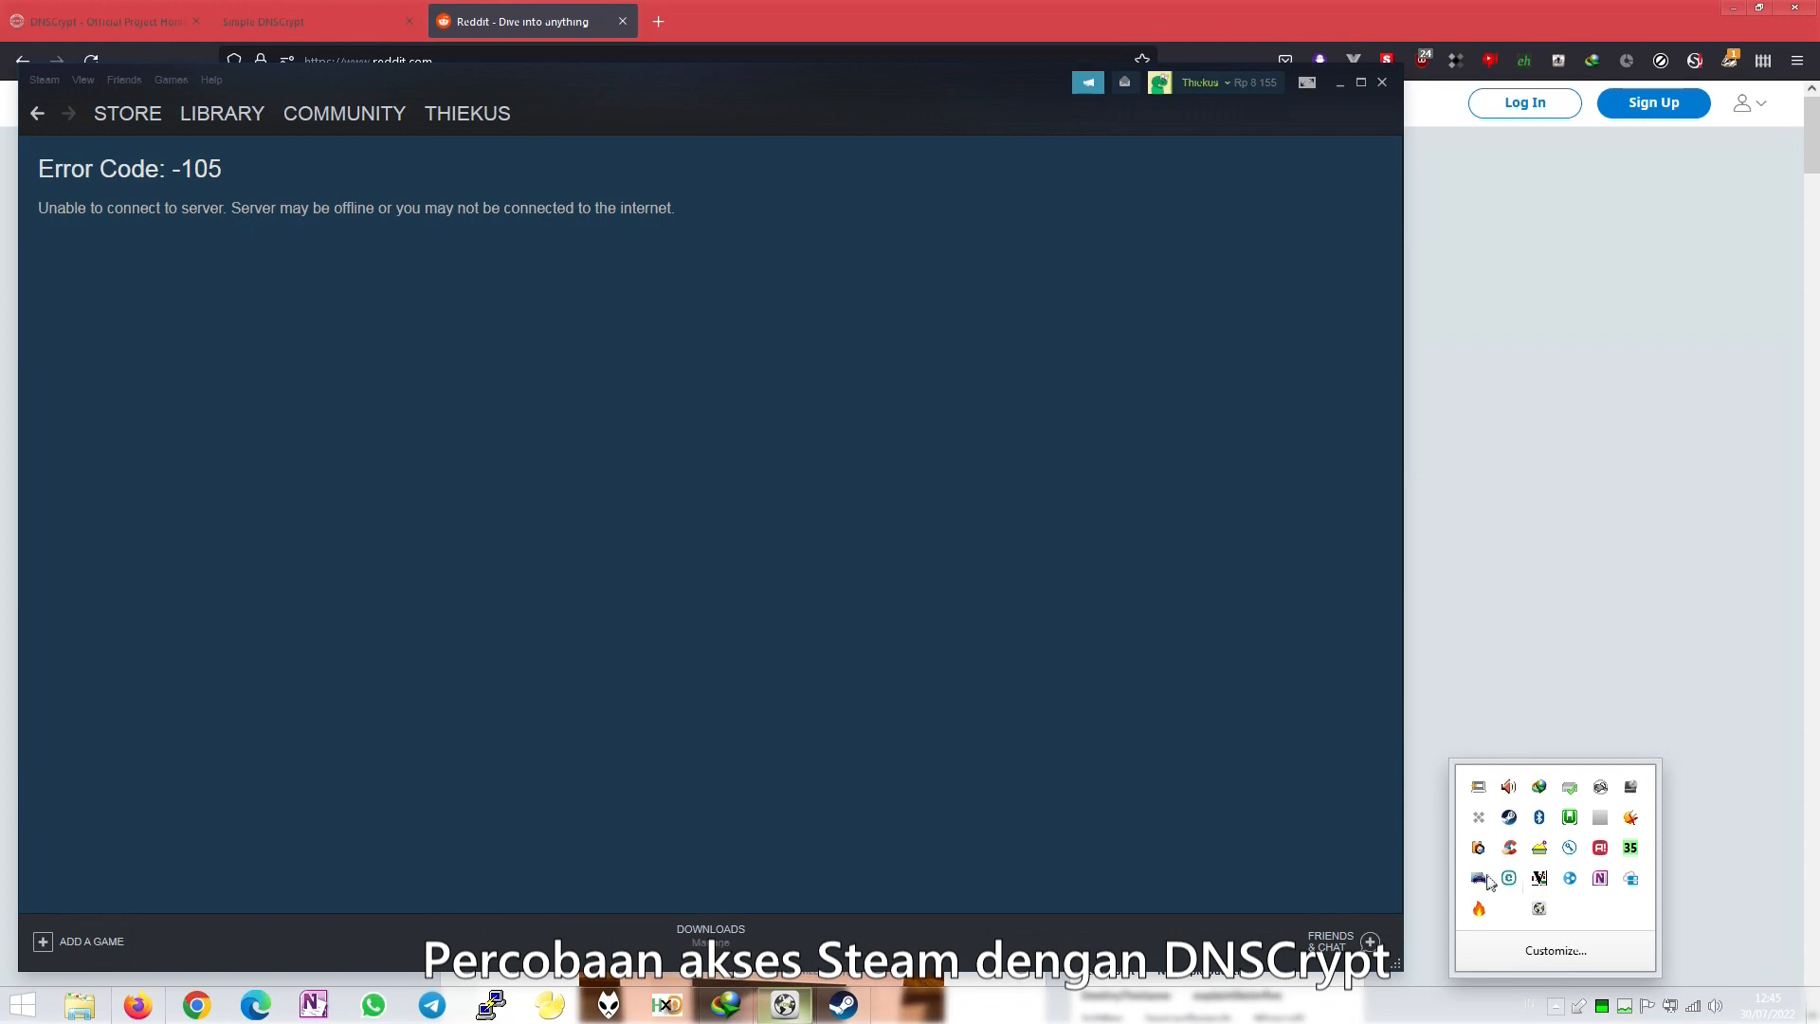
pyautogui.rightClick(1511, 818)
pyautogui.click(1526, 672)
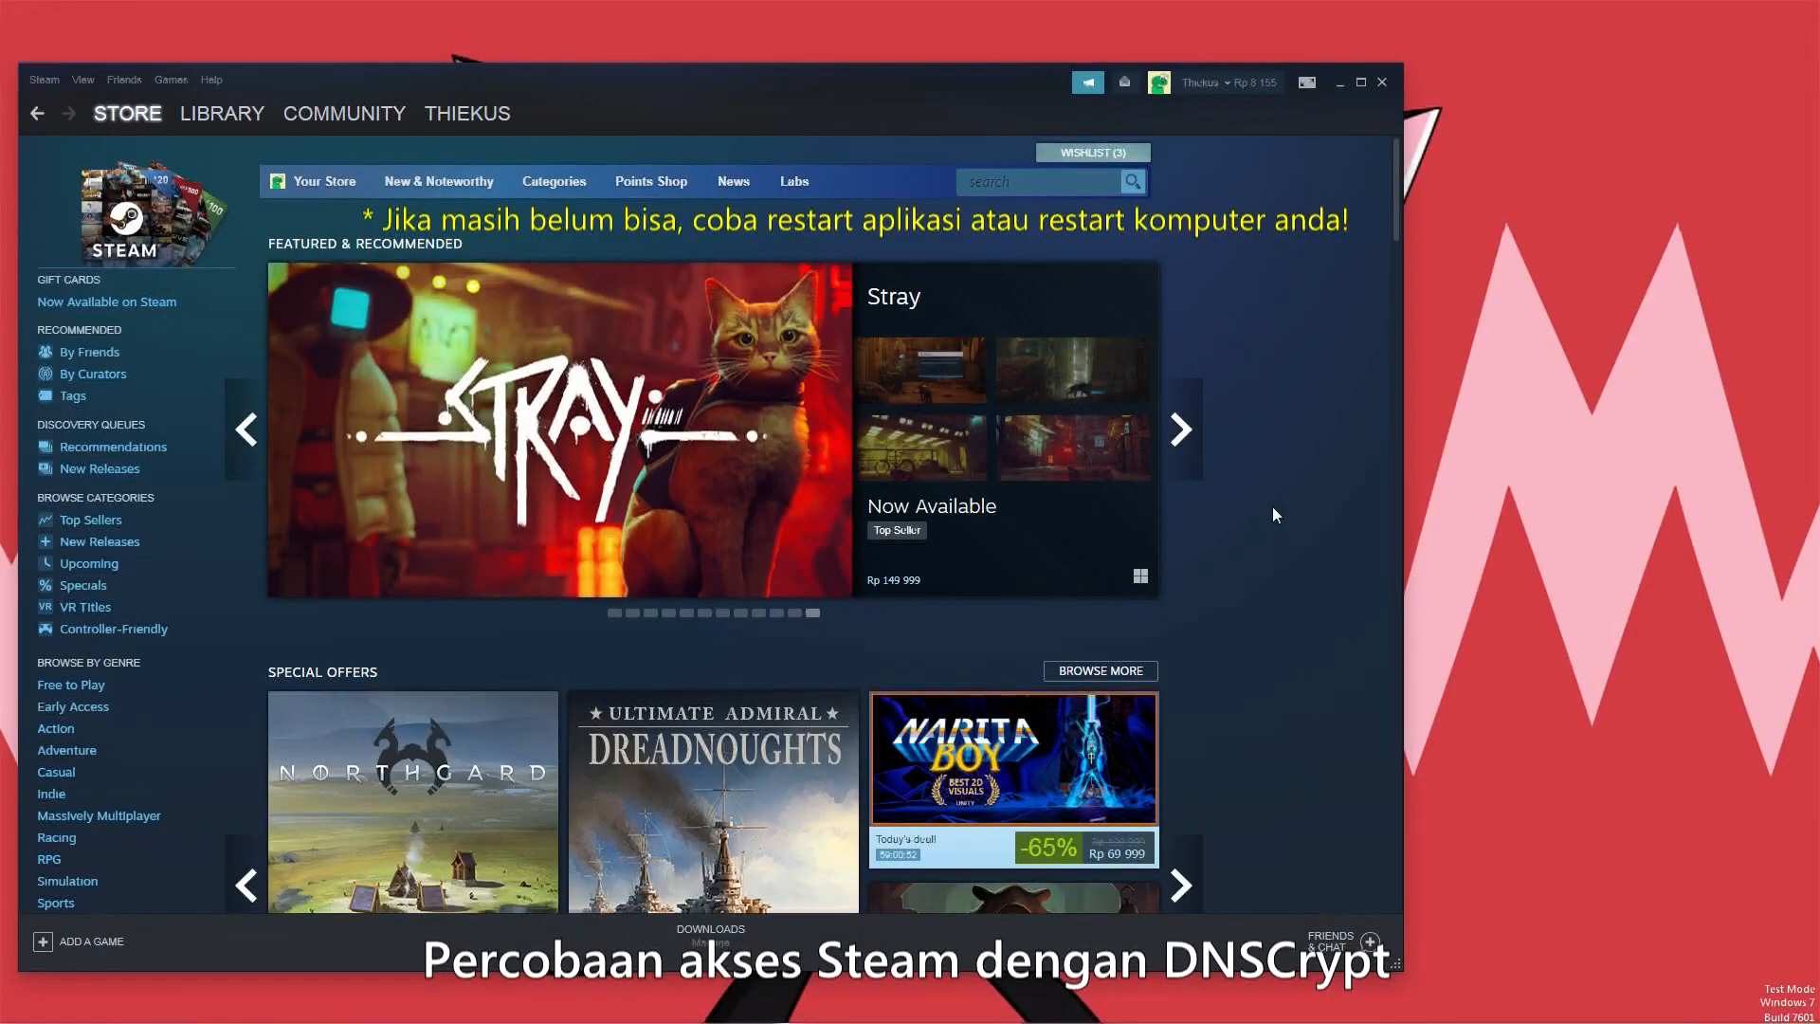
# Look through the Steam store's front page, from the featured games down to the top new releases and recommendations.
pyautogui.scroll(-2, 1312, 543)
pyautogui.scroll(-8, 1312, 542)
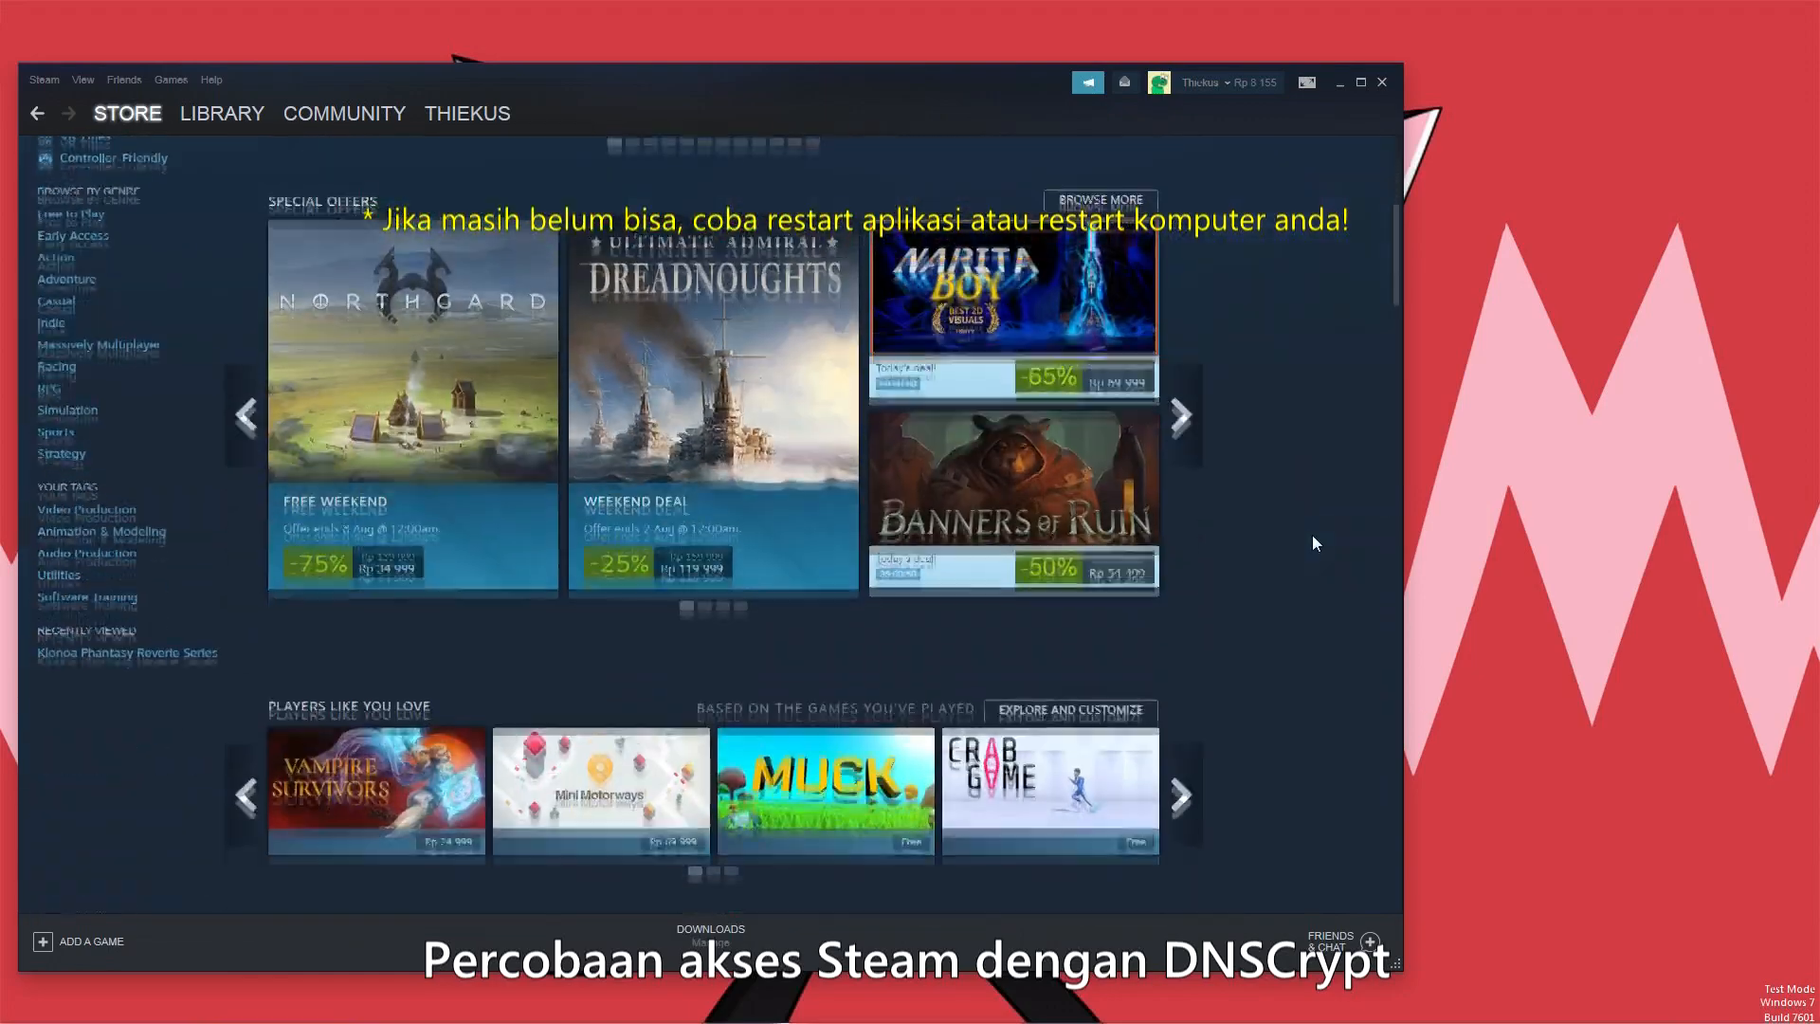
pyautogui.scroll(-4, 1312, 538)
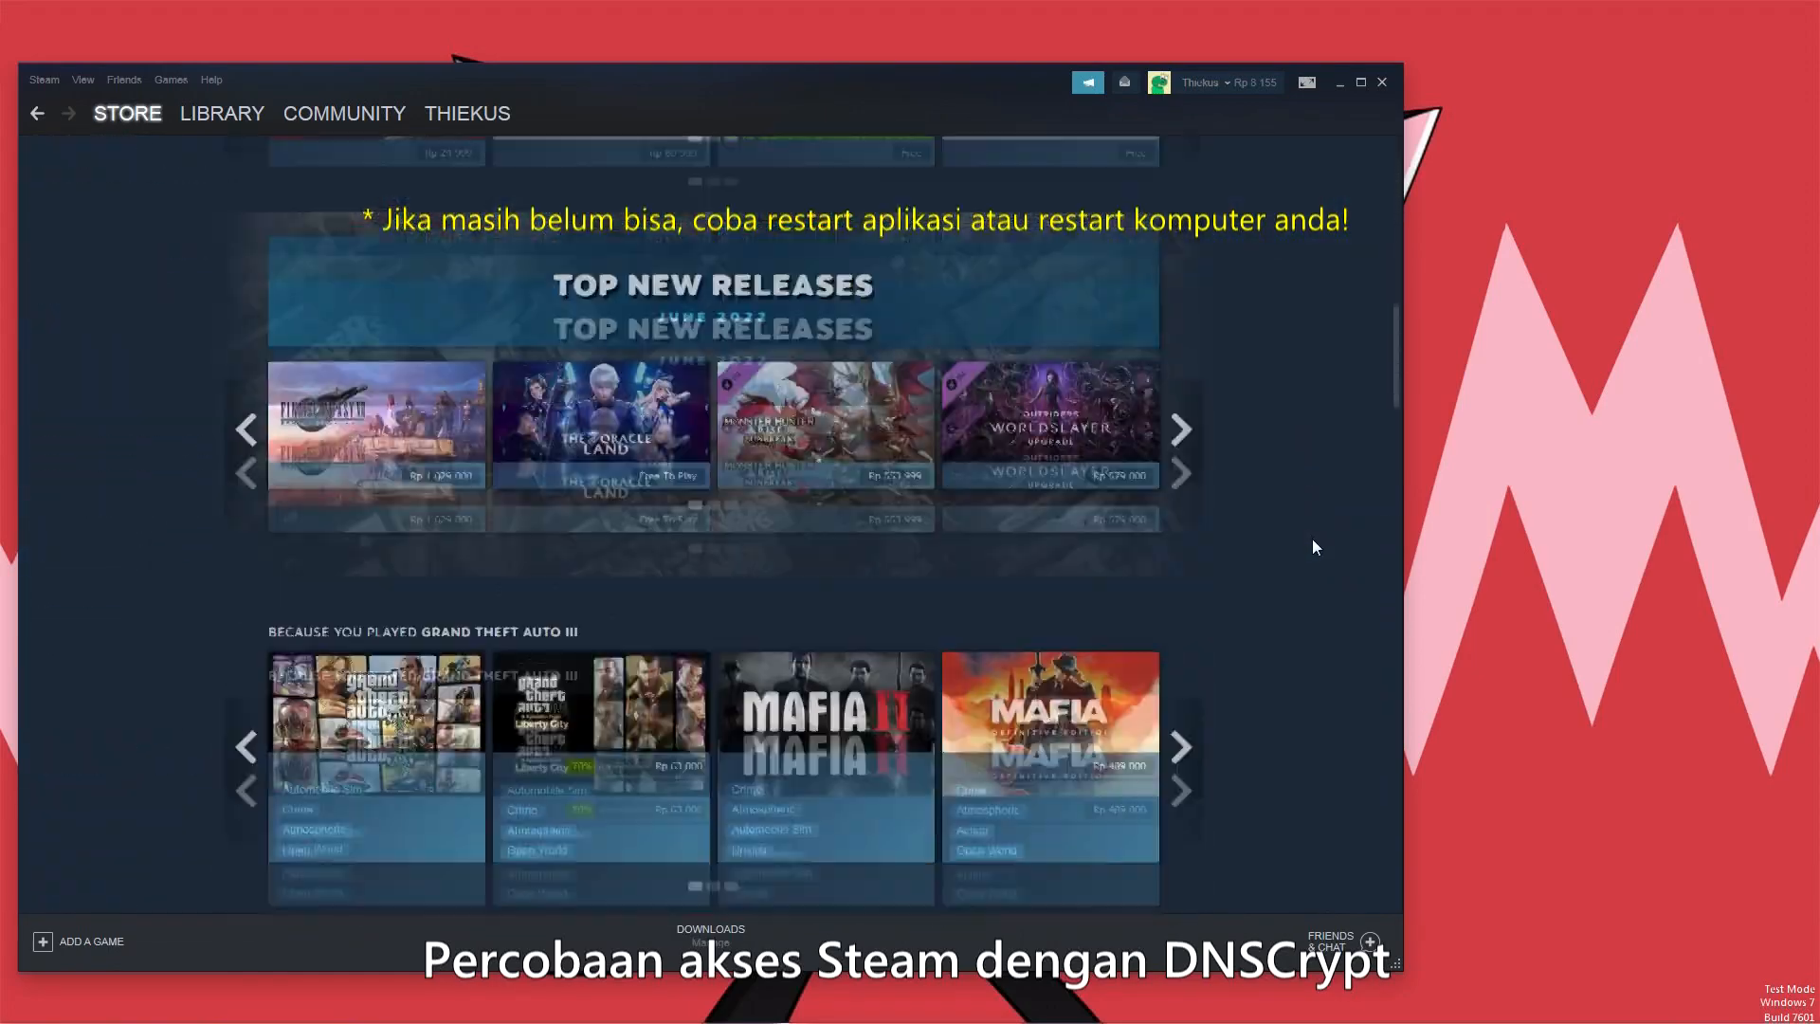
pyautogui.scroll(10, 1312, 538)
pyautogui.scroll(-12, 1315, 542)
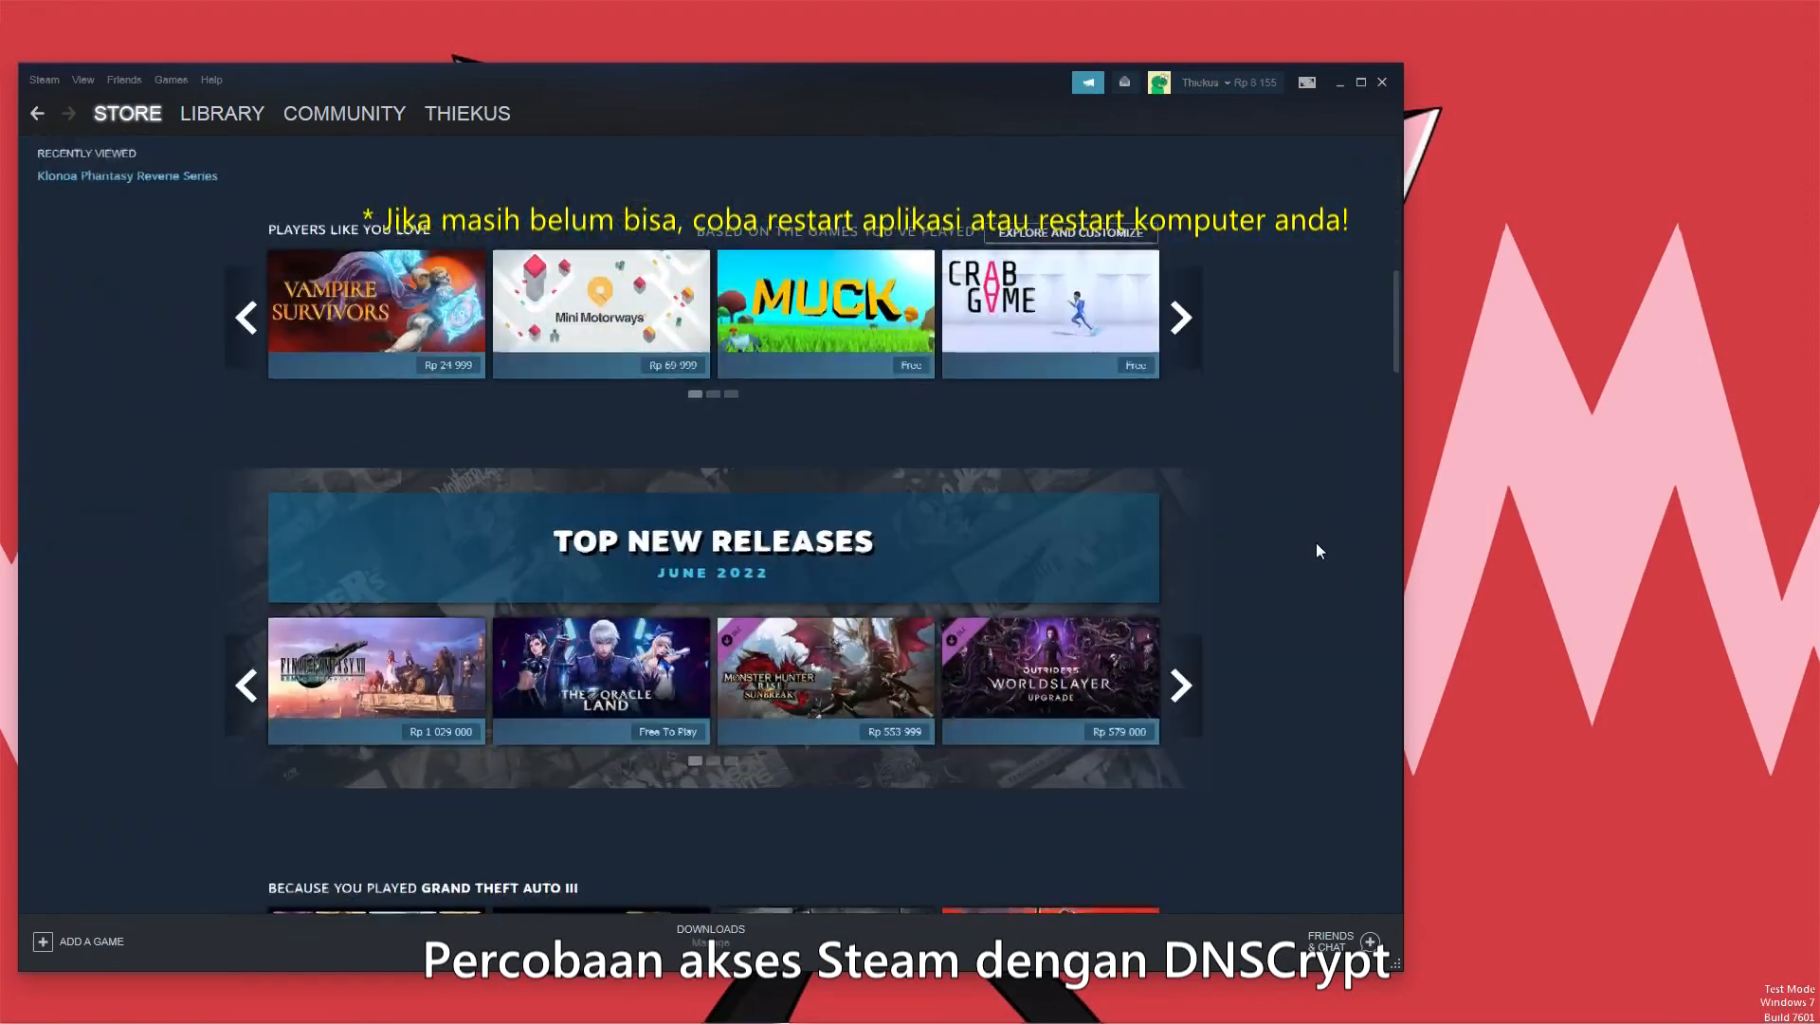
pyautogui.scroll(9, 1316, 542)
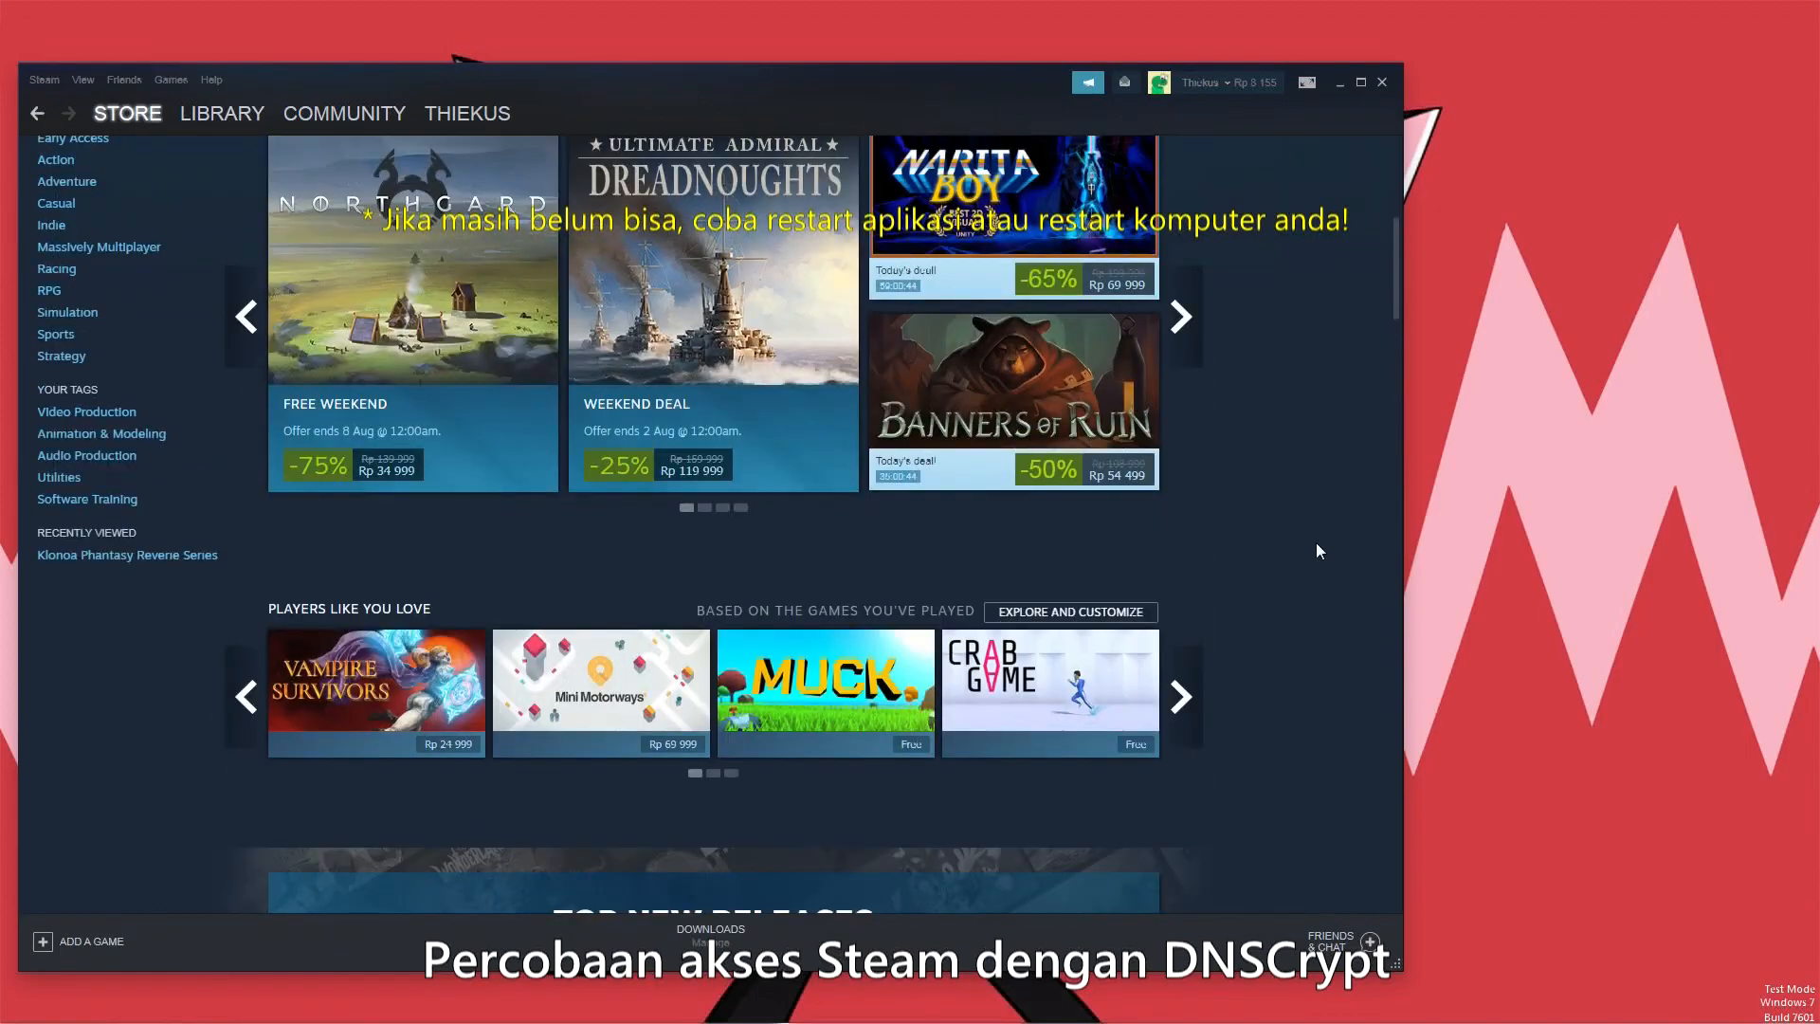
pyautogui.scroll(6, 1316, 542)
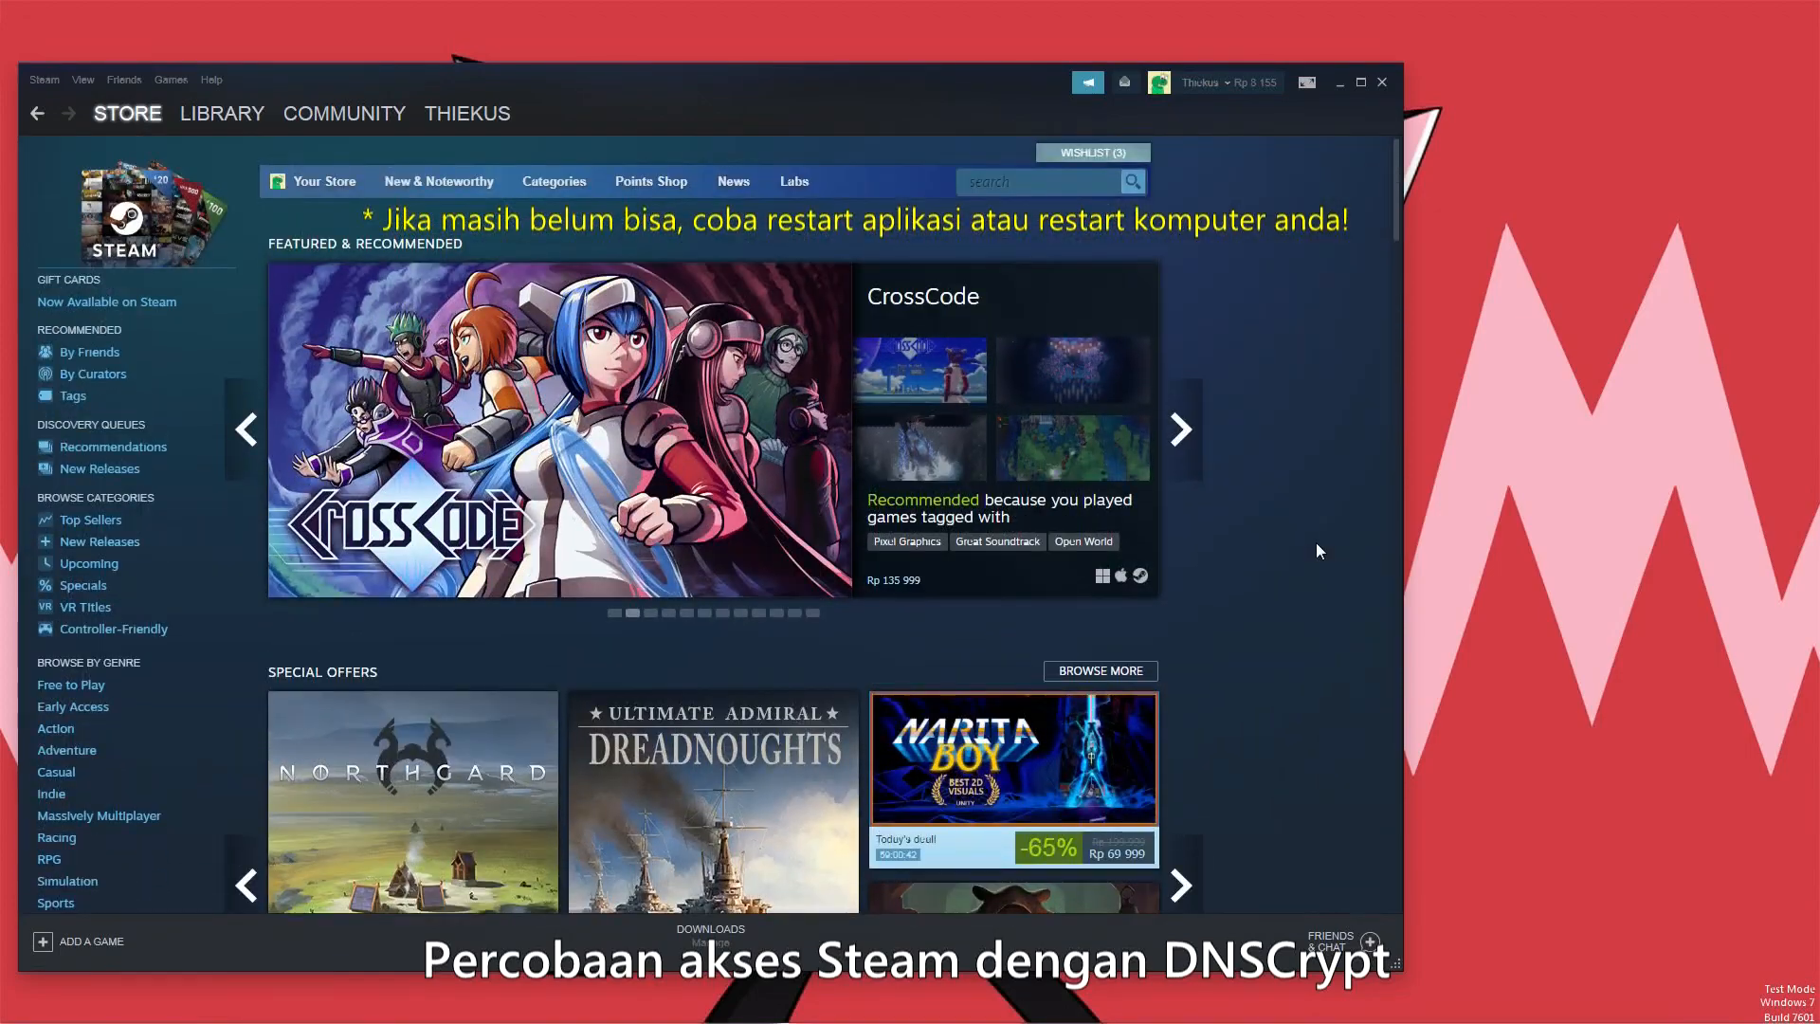